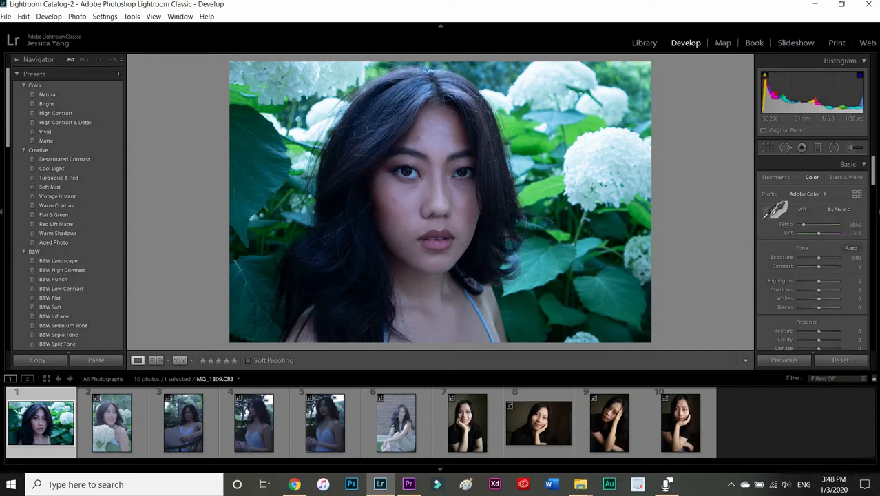
Correct the white balance by sampling a white flower beside the woman's hair as the neutral target
click(768, 214)
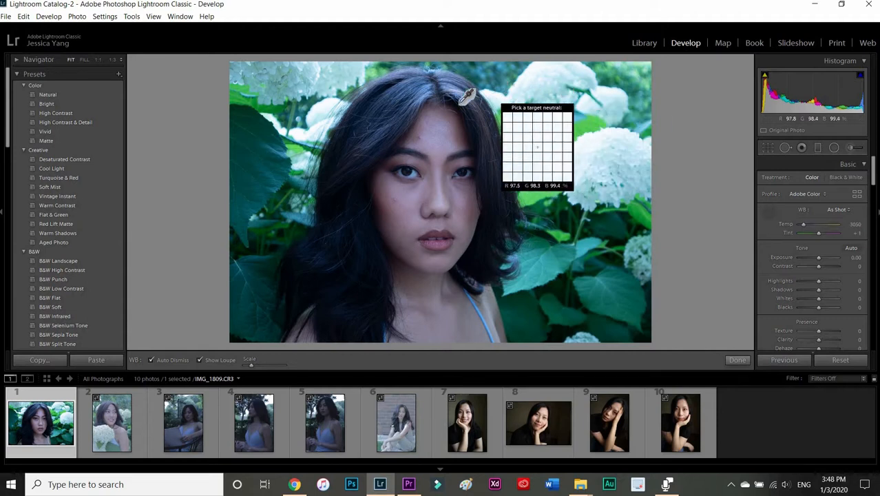
click(314, 109)
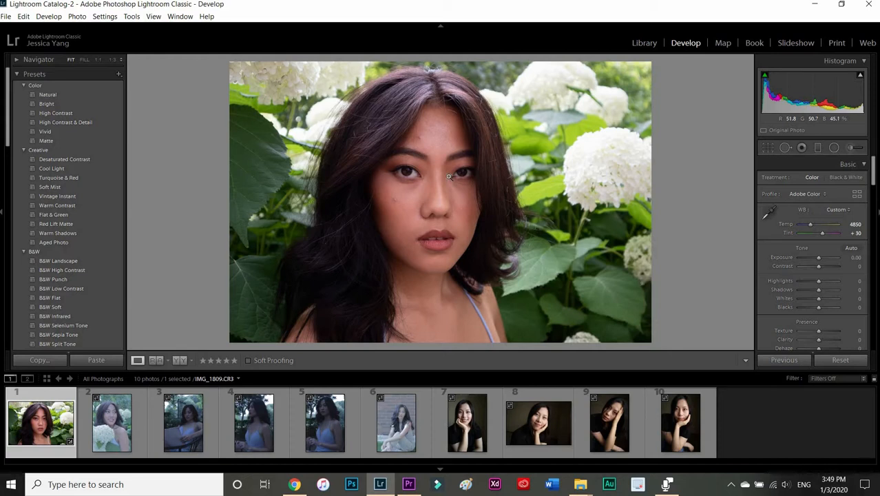
Heal the blemish on the woman's cheek with the Spot Removal tool at size 65, and close the tool
click(401, 201)
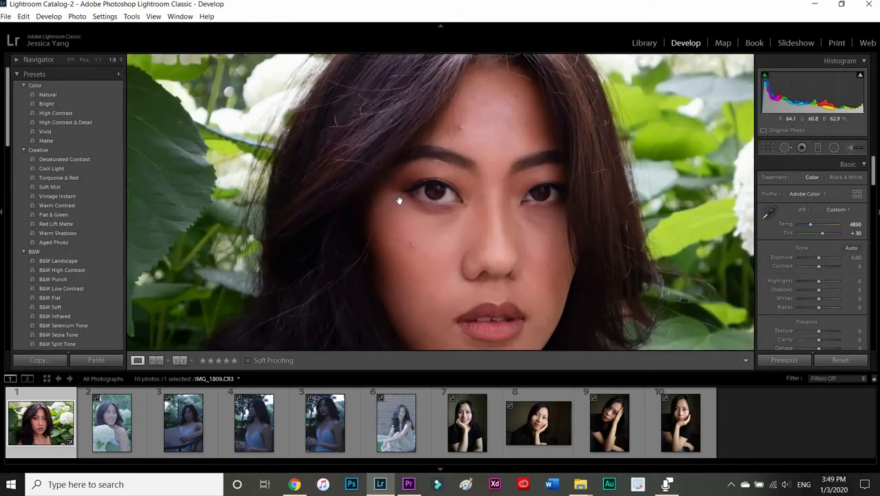
key(ctrl+=)
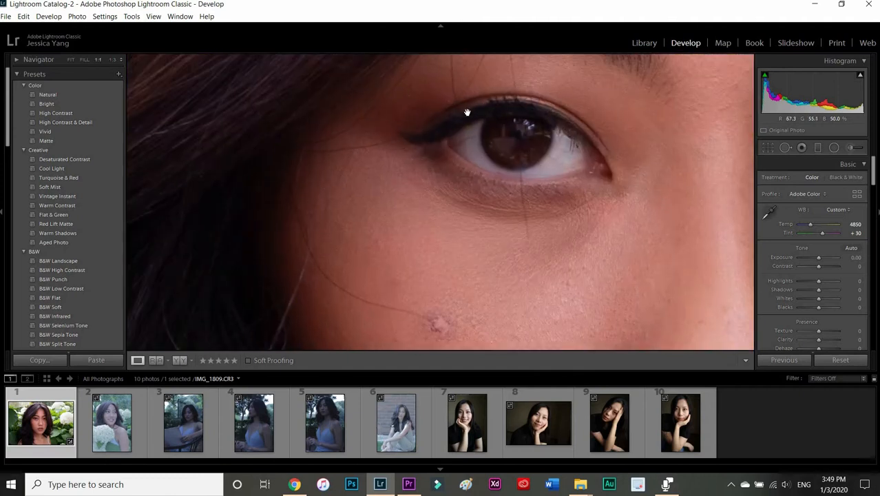
scroll(451, 131, down, 3)
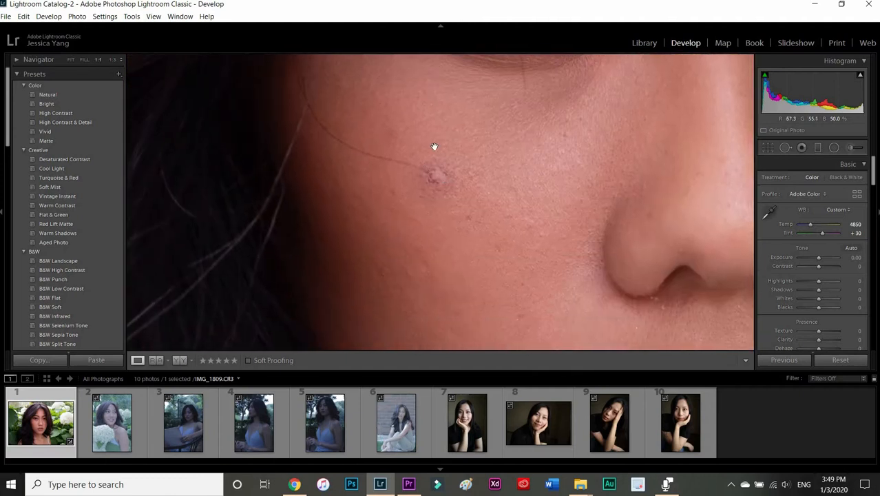
click(785, 148)
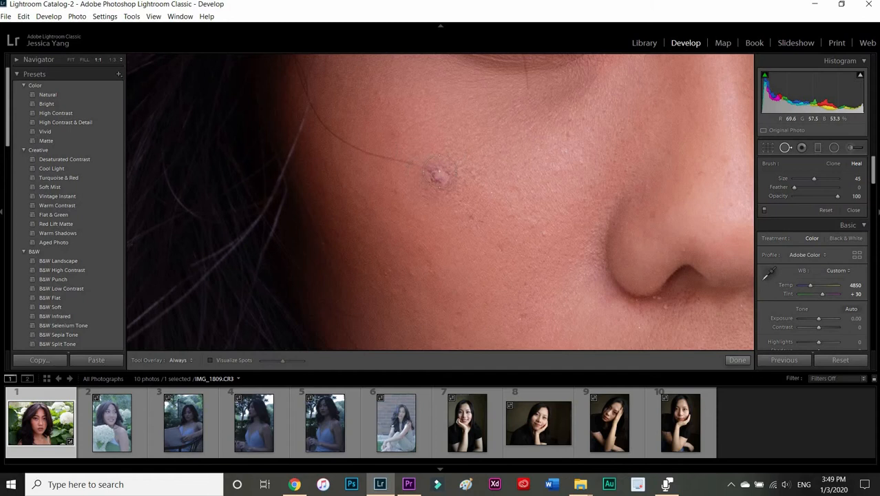
scroll(439, 173, up, 2)
click(439, 178)
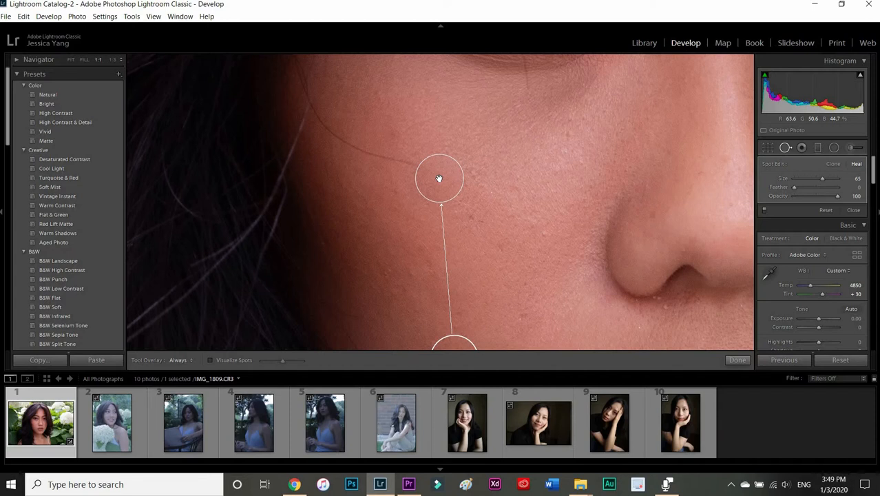
key(minus)
key(equal)
key(ctrl+minus)
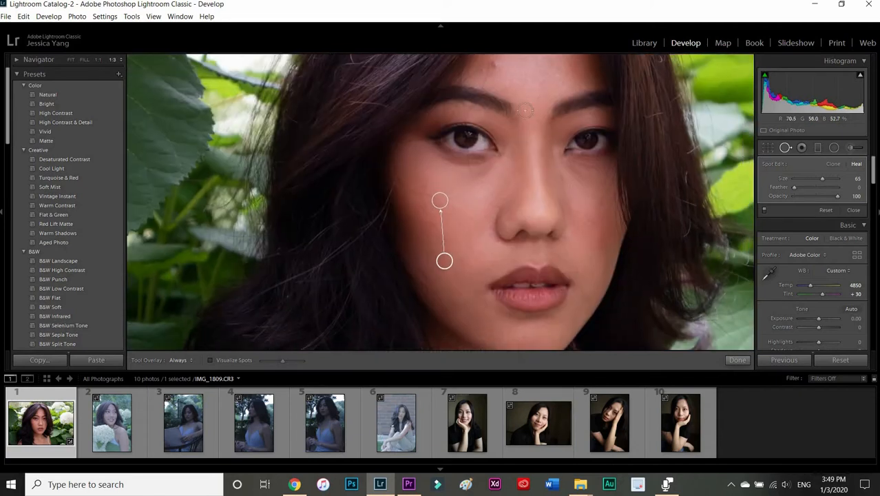
scroll(525, 110, up, 3)
scroll(524, 110, down, 5)
key(q)
key(ctrl+minus)
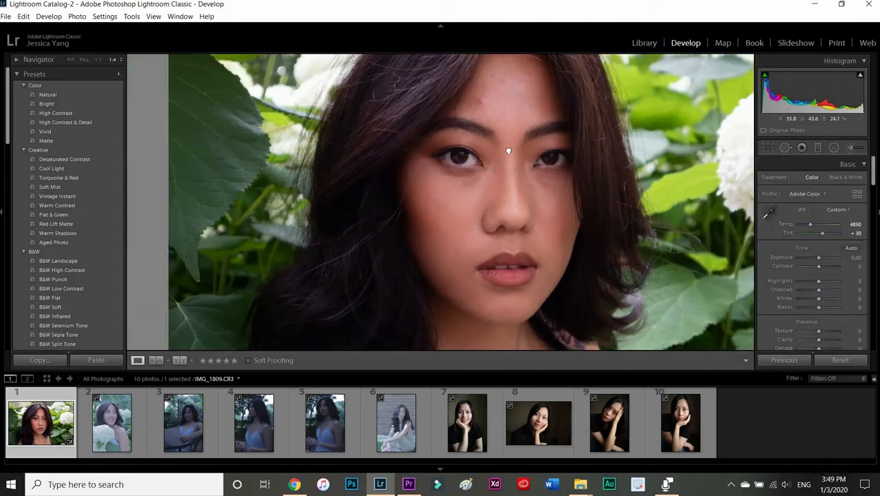
Heal the red forehead blemish above the eyebrow at size 58, placing its sample source on clear skin just above
drag(508, 151, 446, 252)
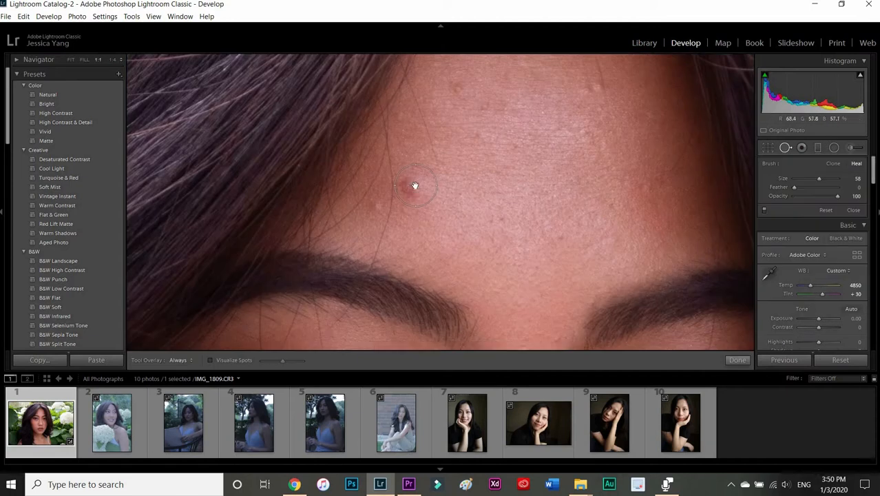
click(415, 185)
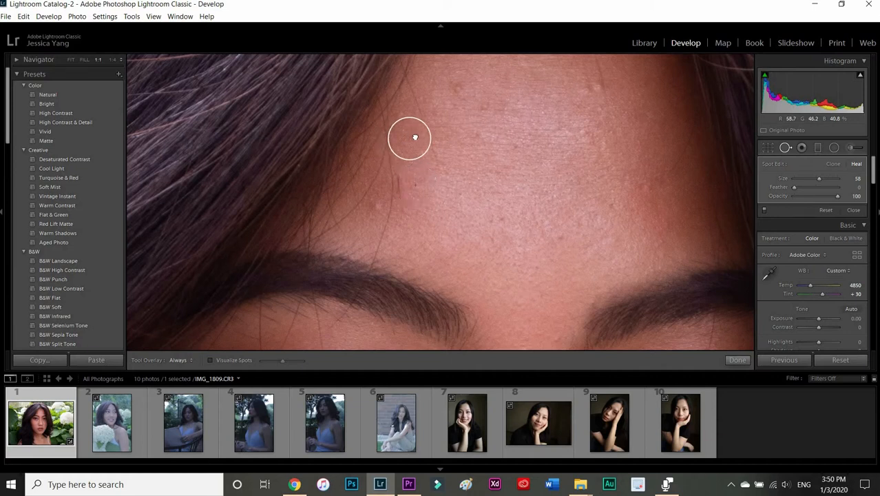
mouse_move(415, 137)
mouse_down()
mouse_move(407, 137)
mouse_move(411, 146)
mouse_up()
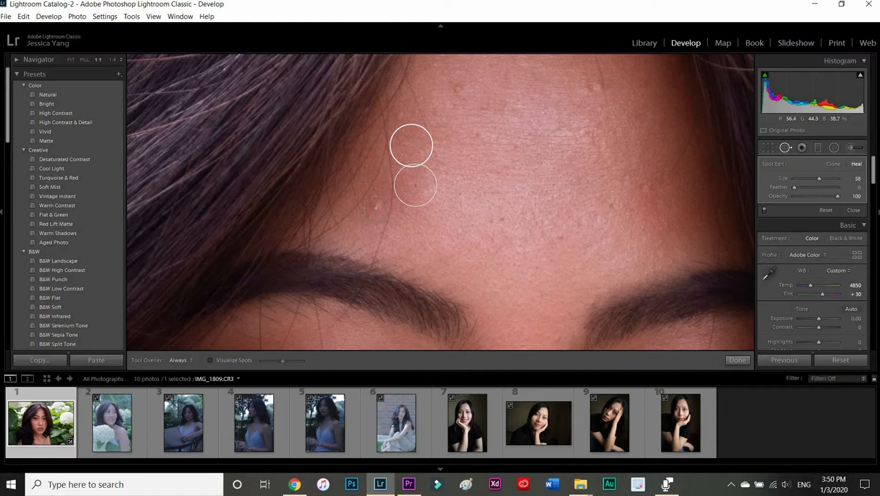
Heal three smaller forehead spots at size 33, one above the eyebrow and two near the hairline, and finish spot removal
click(383, 199)
click(376, 203)
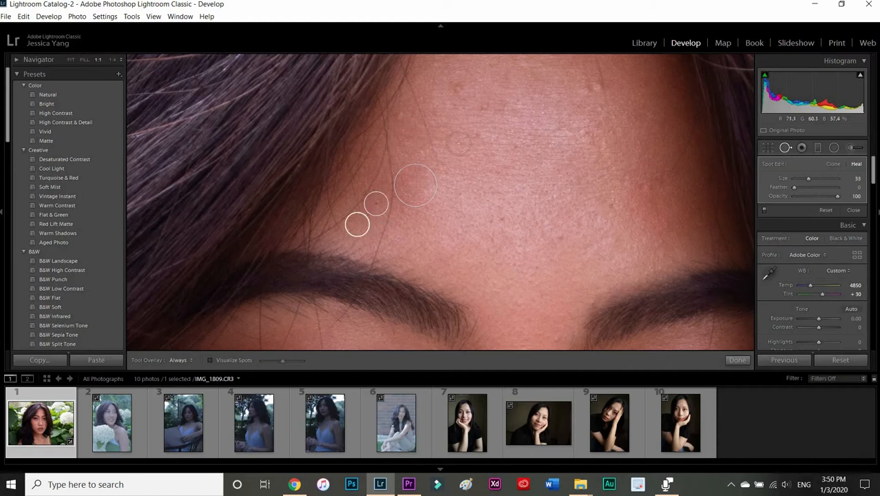
click(593, 88)
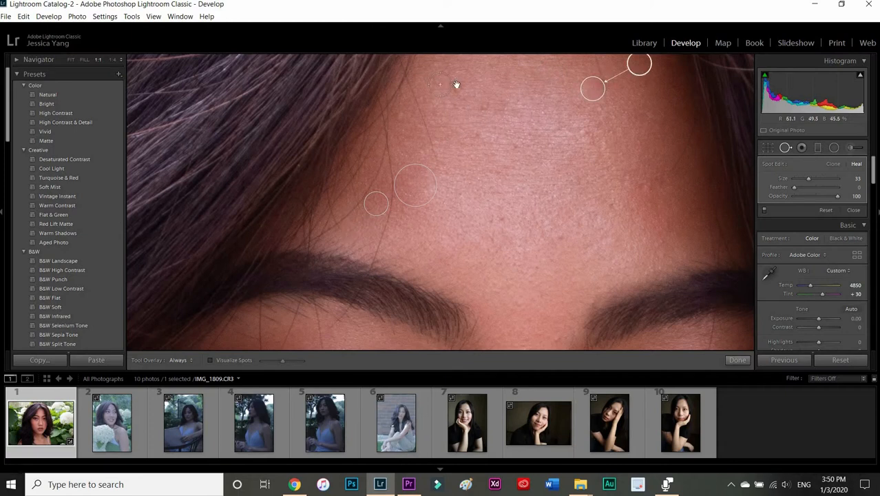
click(457, 84)
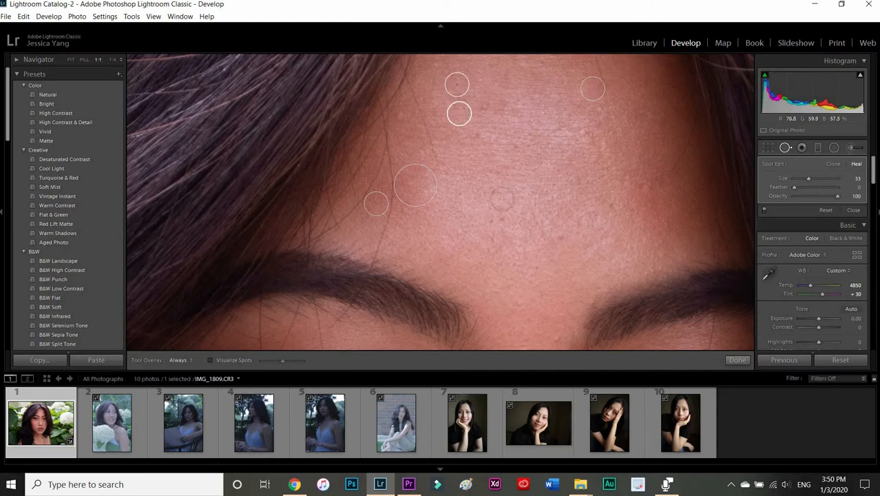
click(737, 360)
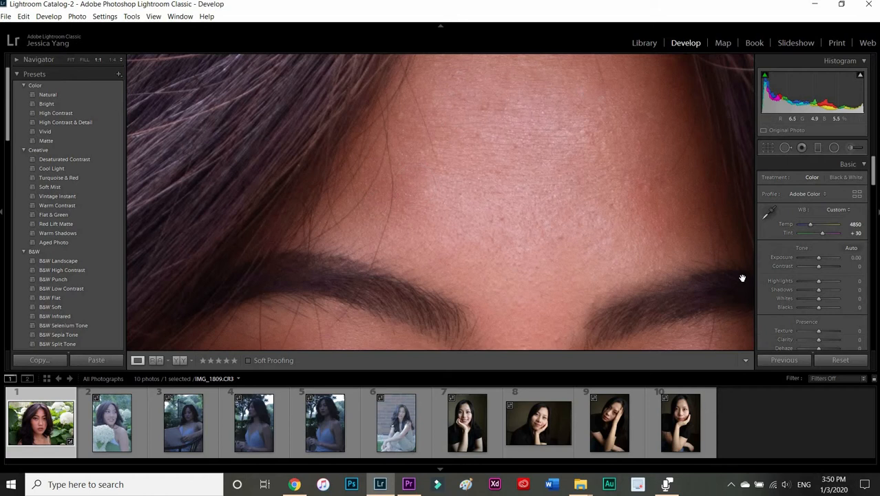
click(742, 278)
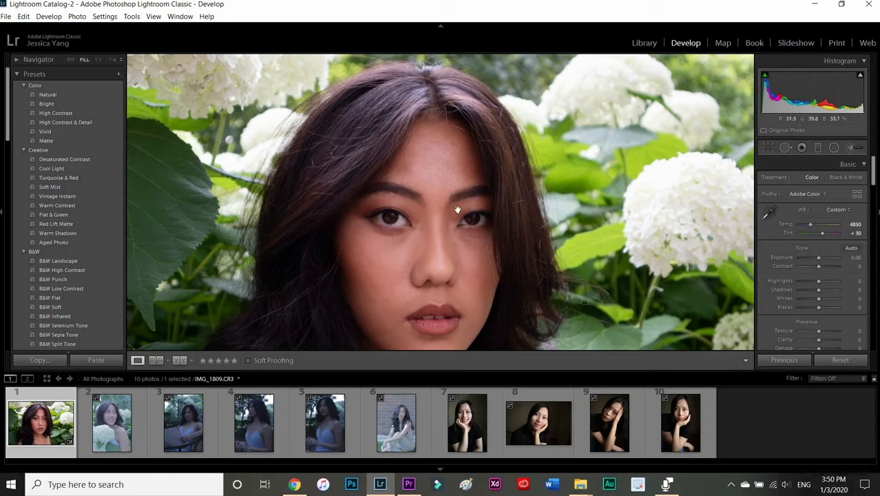
Heal the small mark beside the nose, under the eye at the image's right, with a size 50 spot and finish spot removal
scroll(461, 229, down, 1)
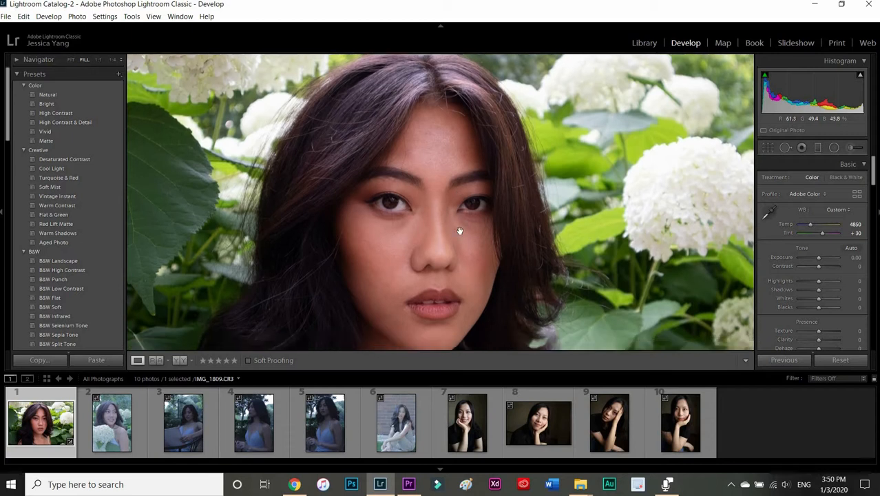
drag(460, 231, 460, 227)
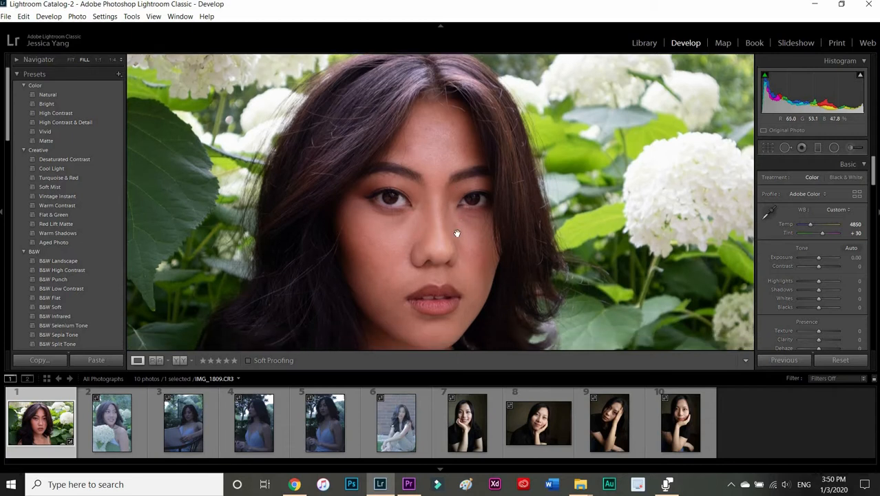
click(457, 233)
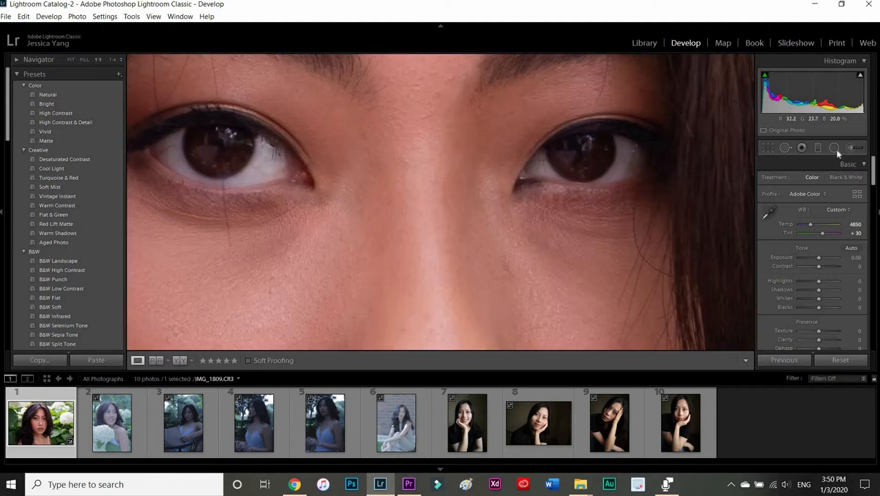
click(834, 148)
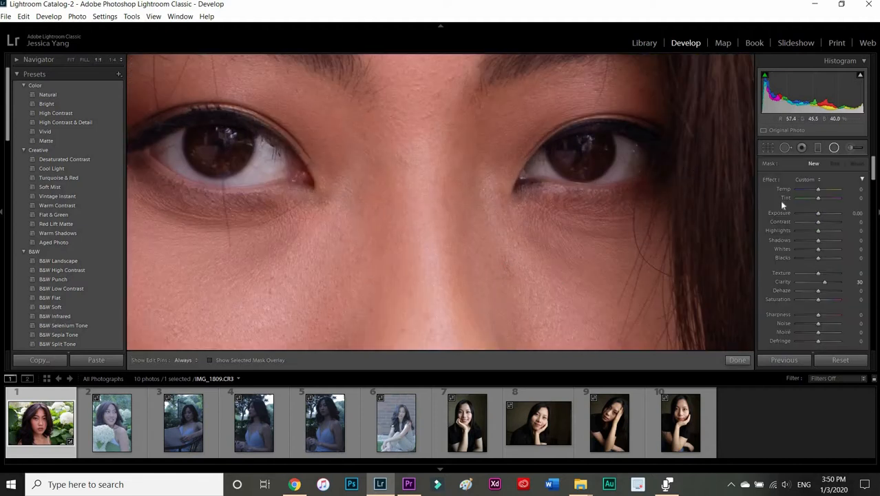
click(785, 149)
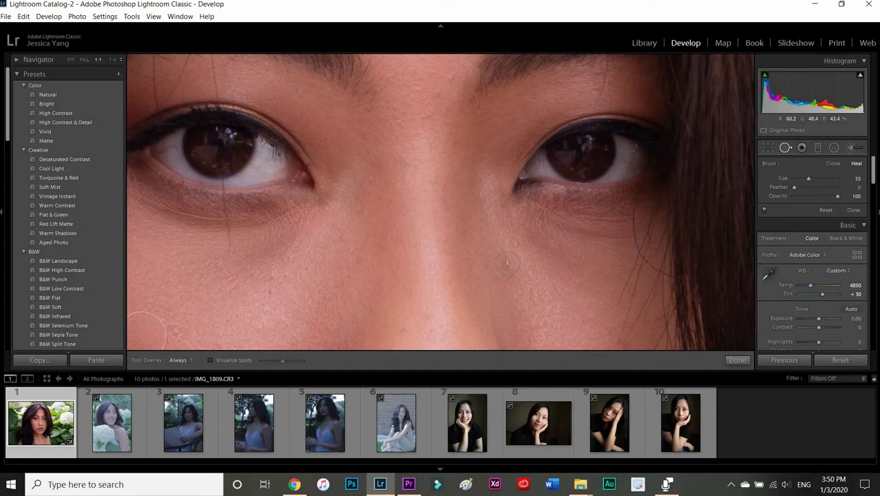
scroll(507, 261, up, 4)
click(507, 262)
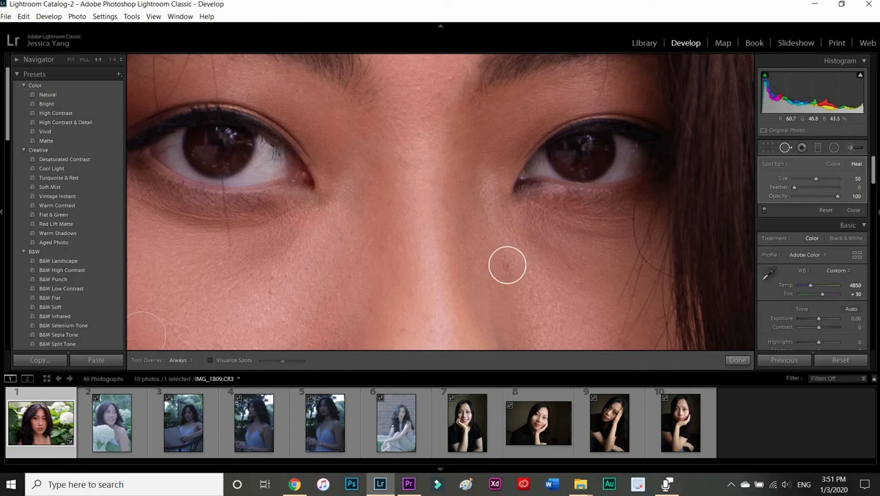
click(737, 360)
click(482, 252)
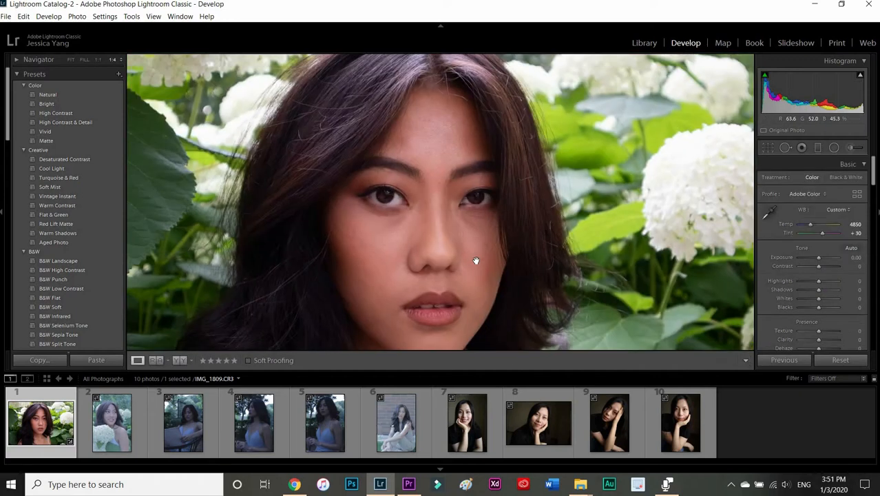
drag(475, 281, 475, 338)
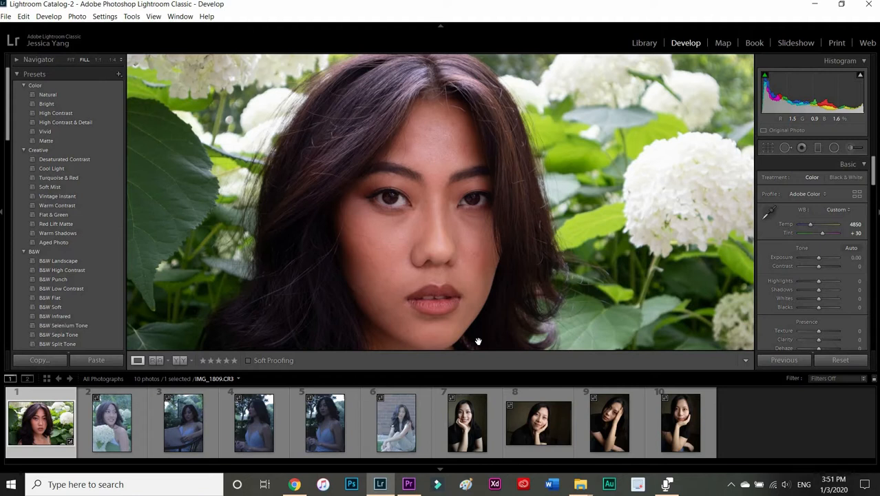
click(479, 342)
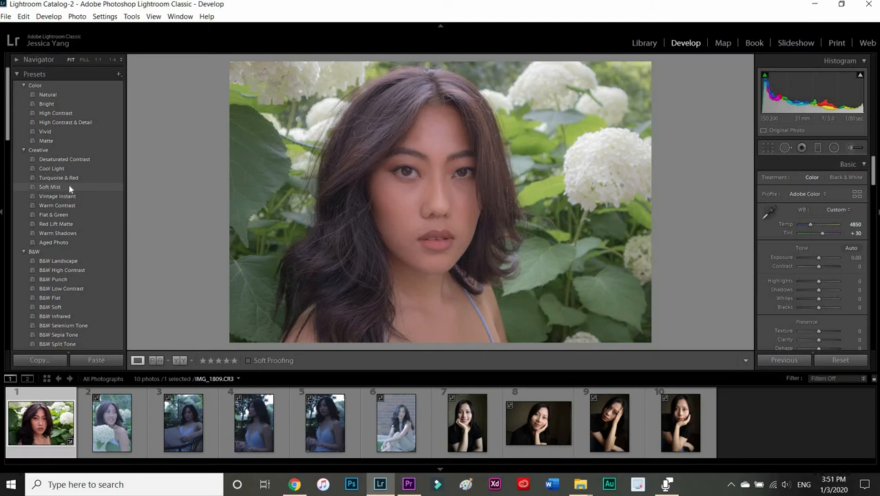
Apply the Soft Mist creative preset to the portrait and raise the display brightness
click(70, 187)
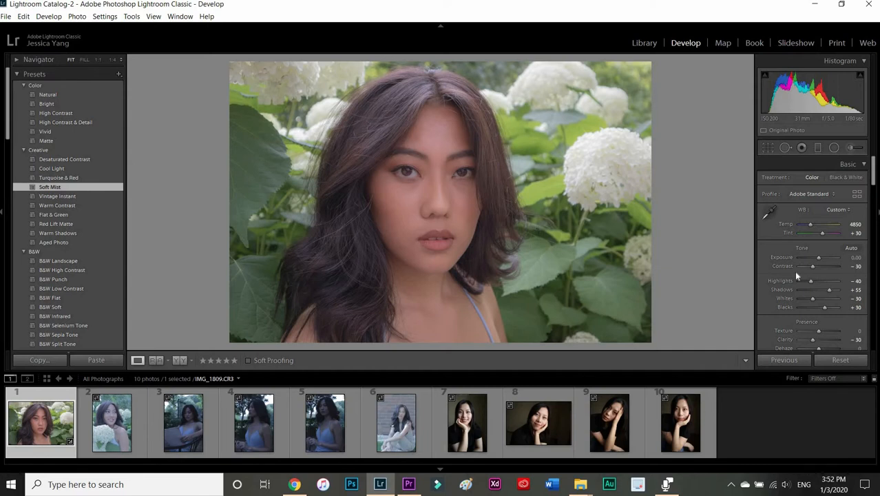
scroll(796, 275, down, 3)
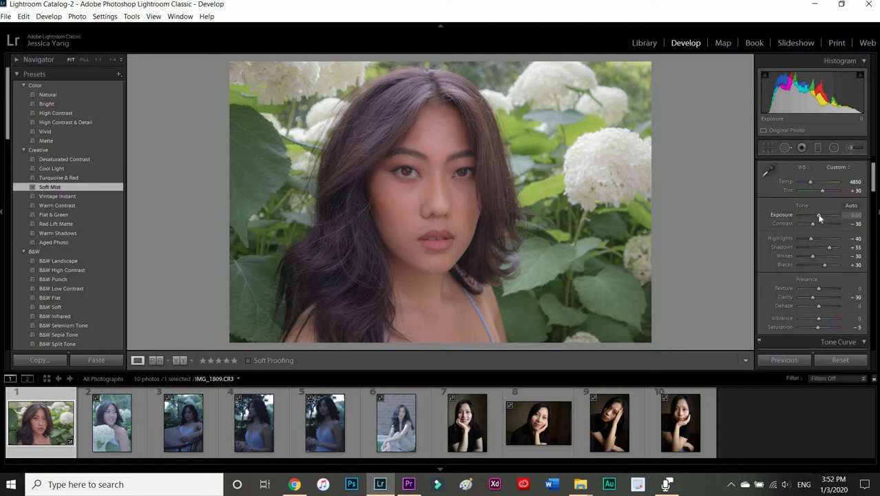
key(XF86MonBrightnessUp)
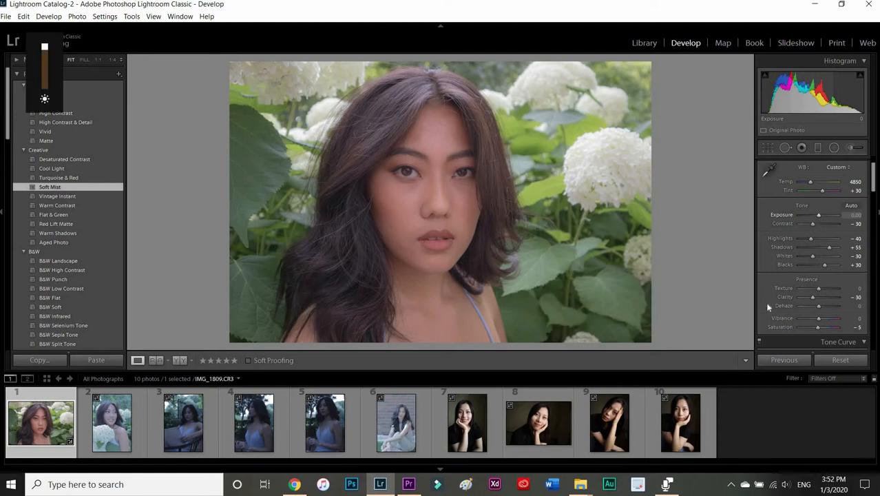
Try Shadows at −5 and +12, and undo the adjustment
click(817, 249)
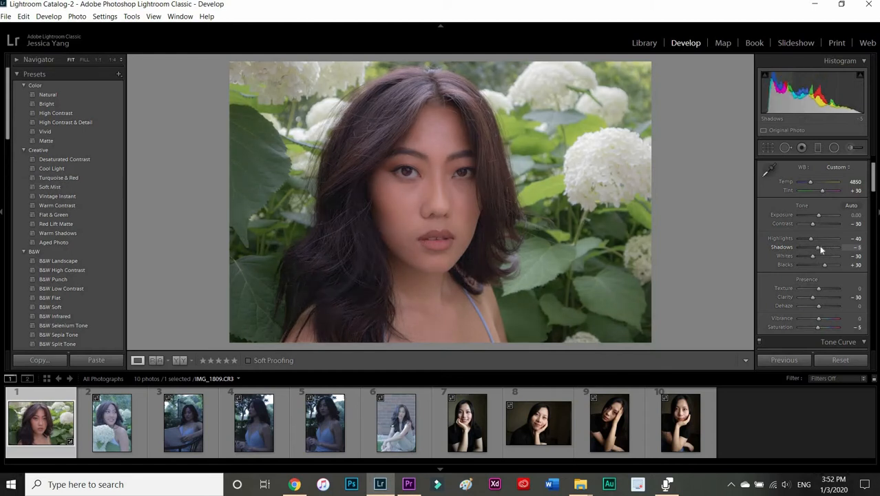
click(821, 248)
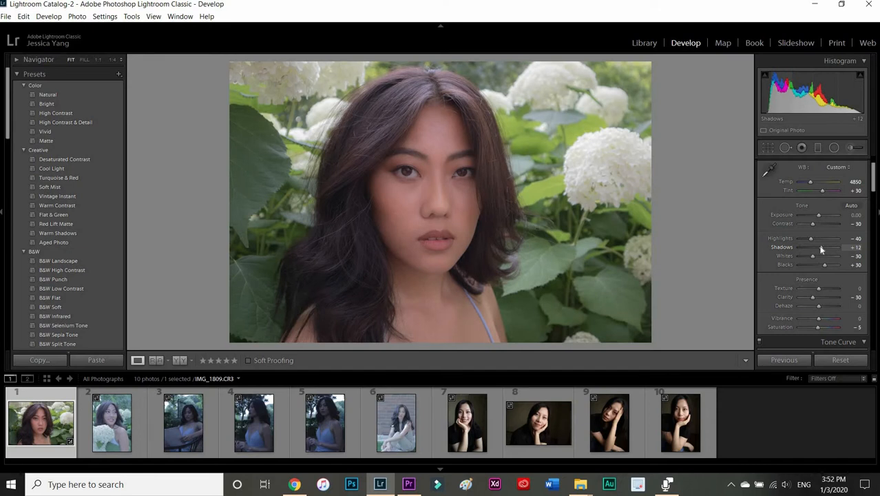
key(ctrl+z)
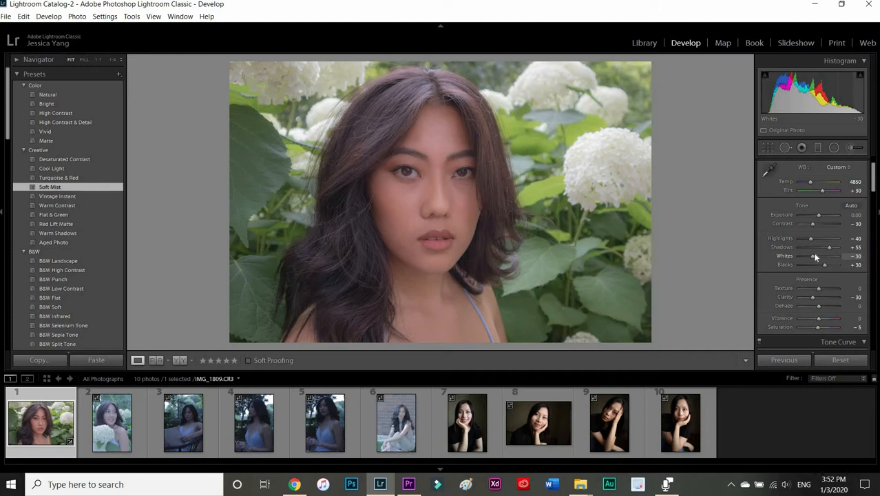
Set Whites to −100, try +100 for comparison, and undo that last change
drag(814, 256, 768, 261)
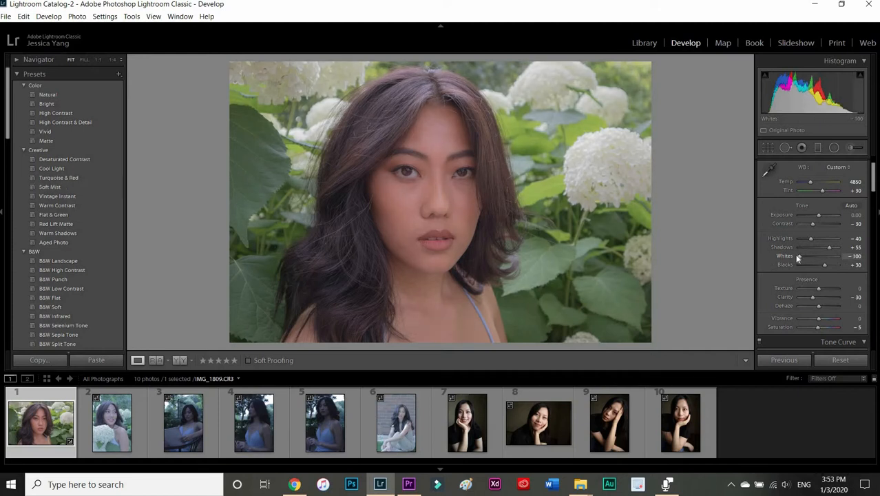
drag(798, 256, 873, 257)
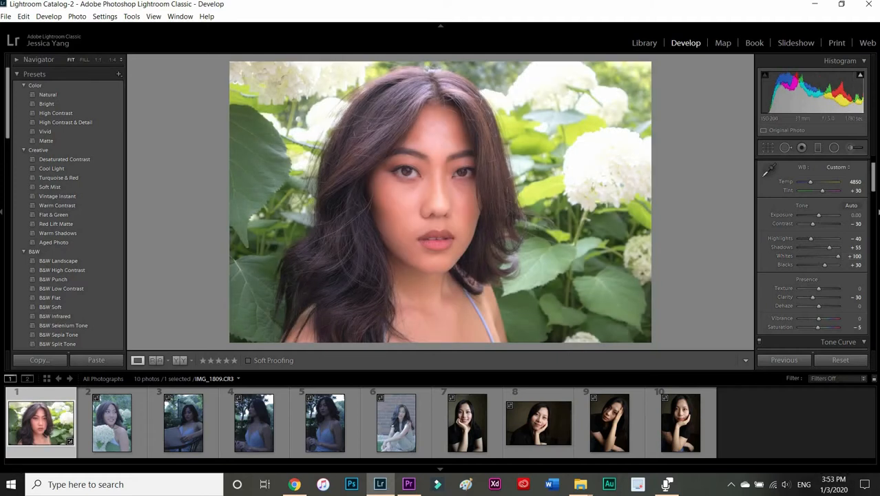
key(ctrl+z)
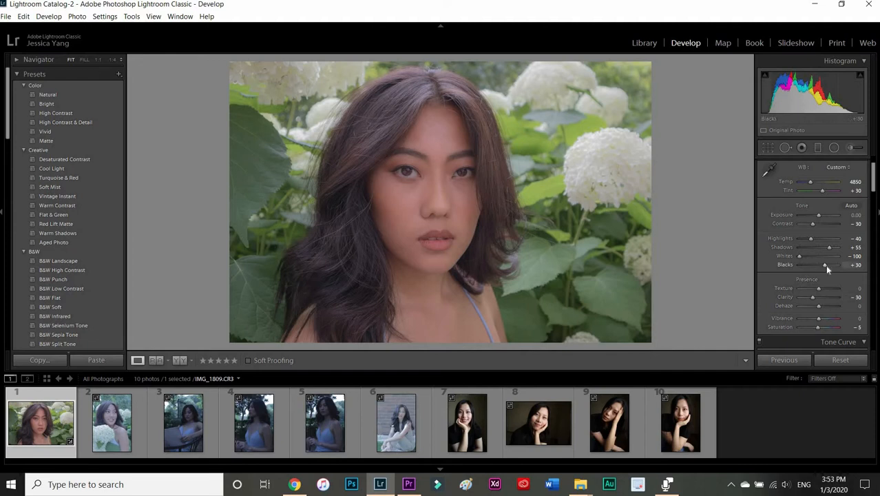
Try Blacks at +100 and −100 for comparison, and undo both changes
drag(825, 264, 870, 269)
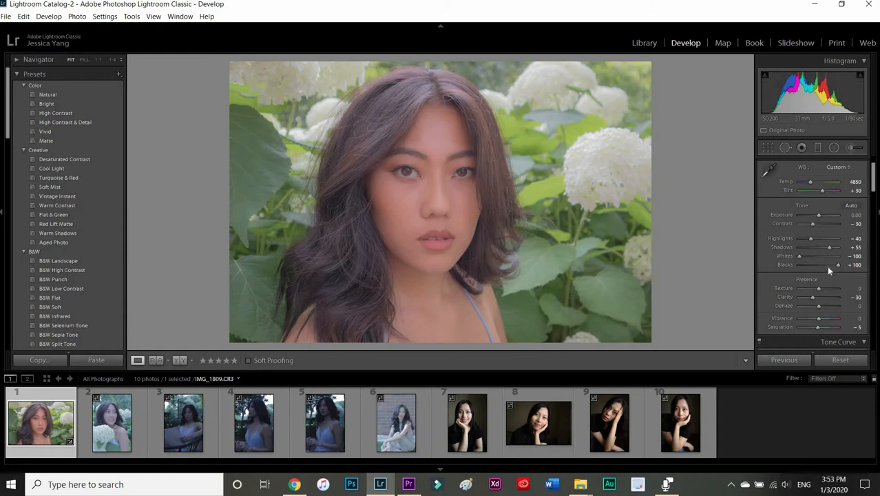
key(ctrl+z)
key(ctrl+z)
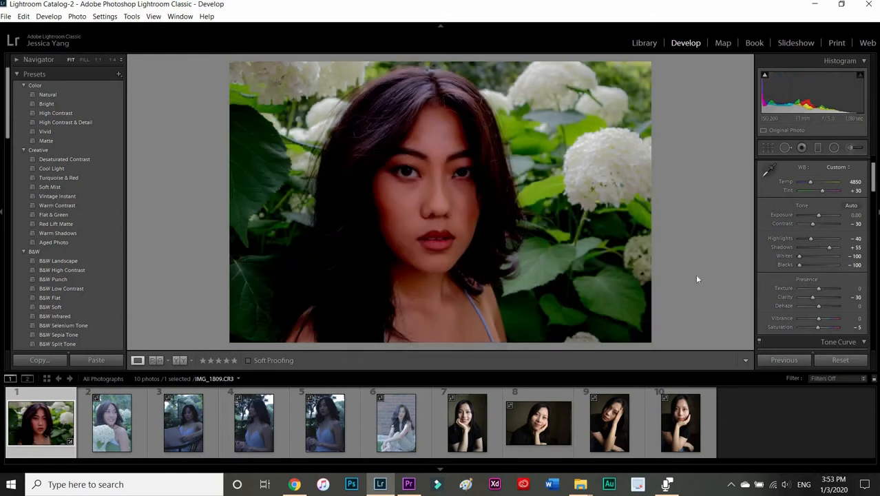
key(ctrl+z)
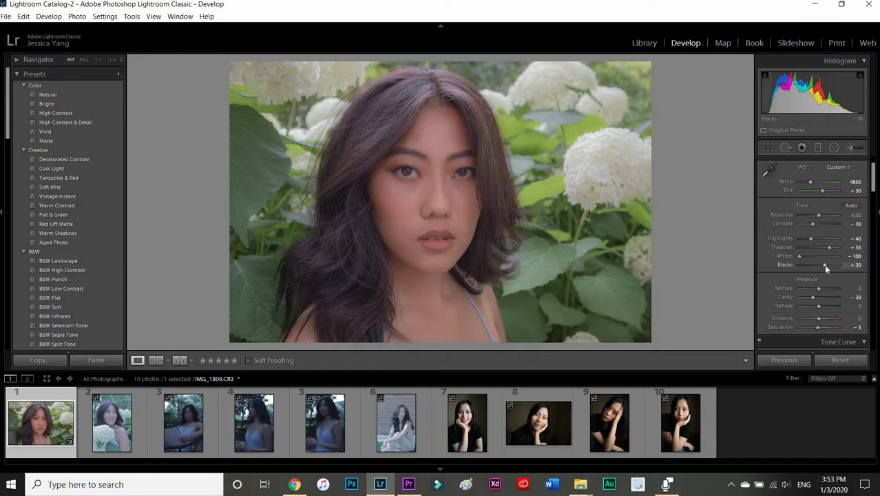
Try Blacks at +17 with Contrast at −12, and undo both adjustments
drag(826, 266, 823, 266)
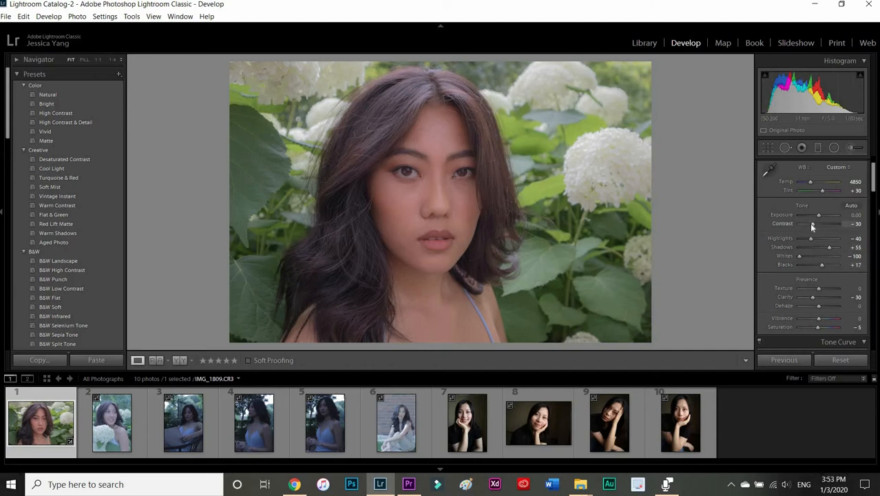
drag(812, 226, 816, 228)
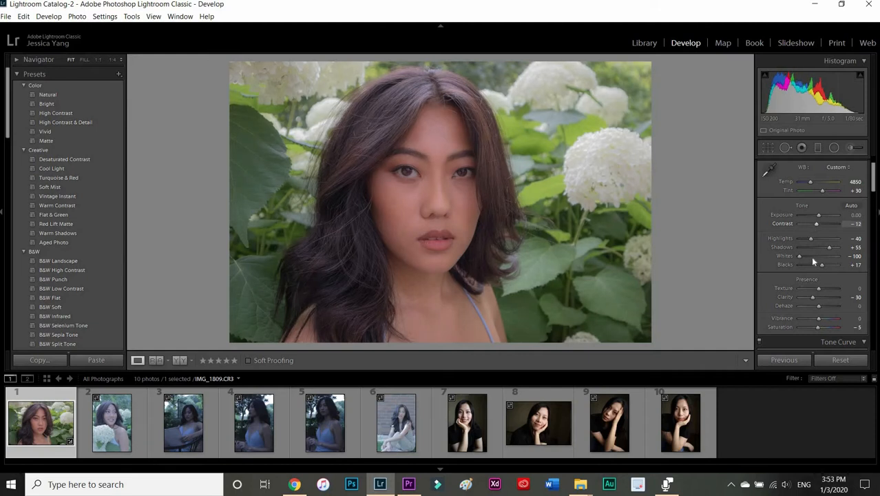
key(ctrl+z)
key(ctrl+z)
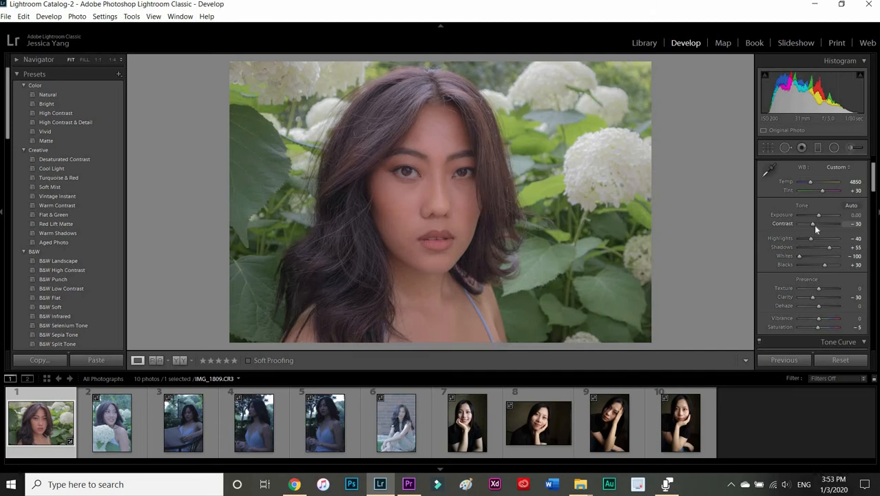
Set Contrast to −14 and check the portrait in full-screen view
click(818, 225)
key(Up)
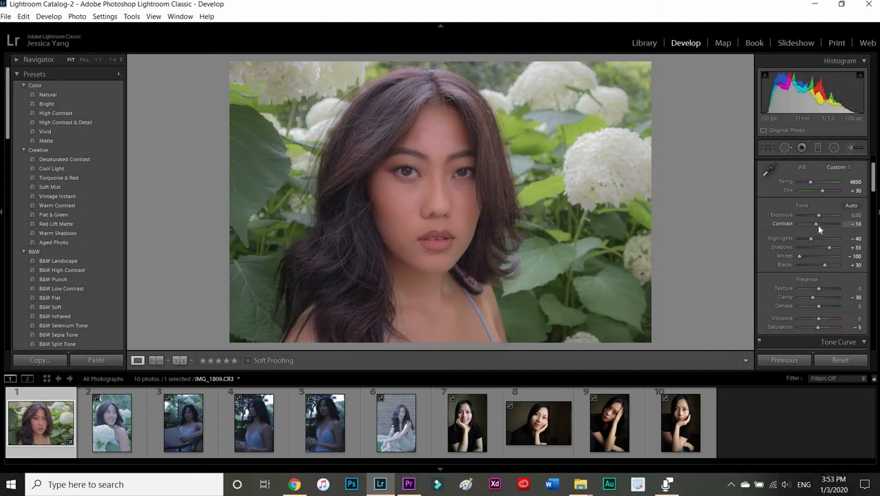
key(f)
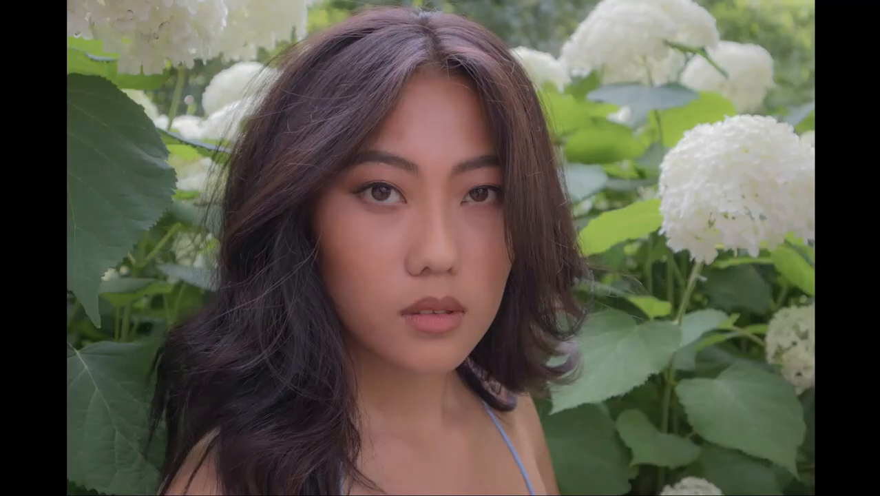
key(f)
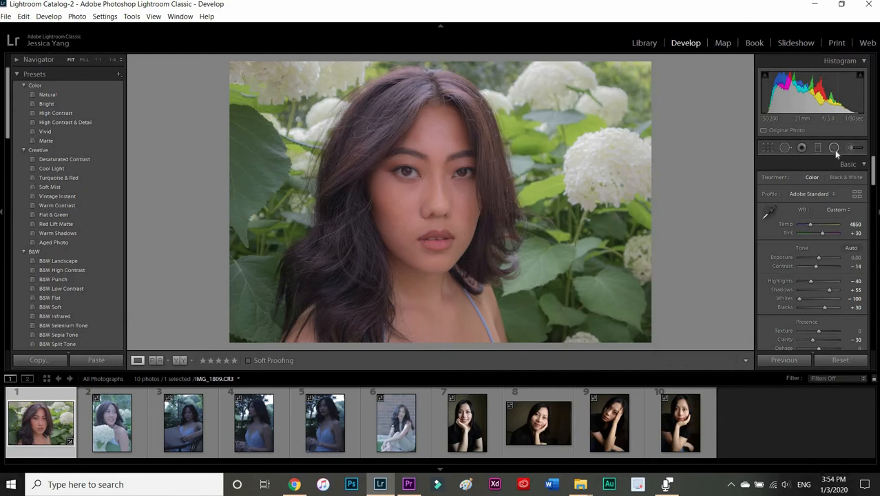
Add a small radial filter with Clarity 30 over each eye, check the mask overlay and finish the filter edit
click(834, 148)
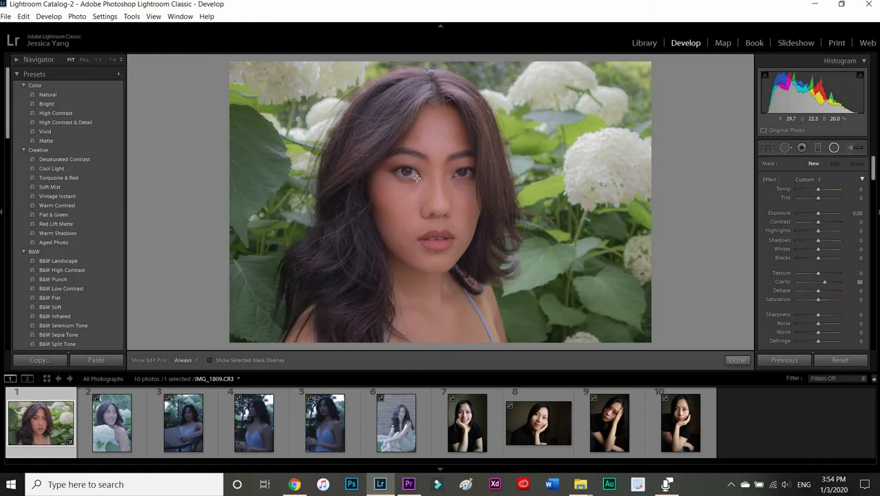
mouse_move(390, 166)
mouse_down()
mouse_move(417, 178)
mouse_move(410, 184)
mouse_move(420, 174)
mouse_move(406, 173)
mouse_up()
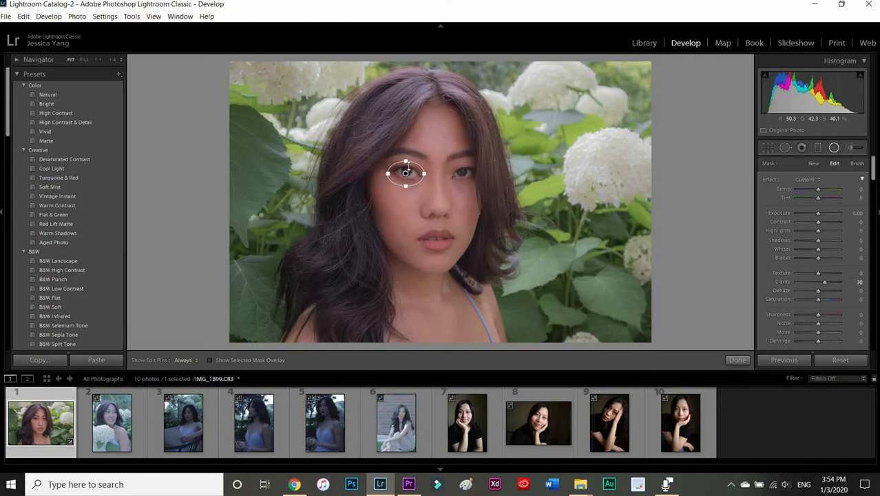
key(o)
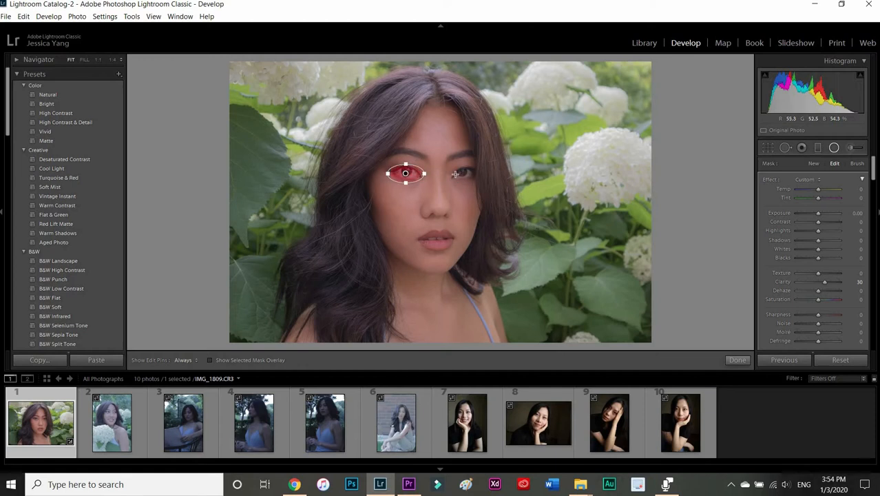
drag(455, 170, 464, 179)
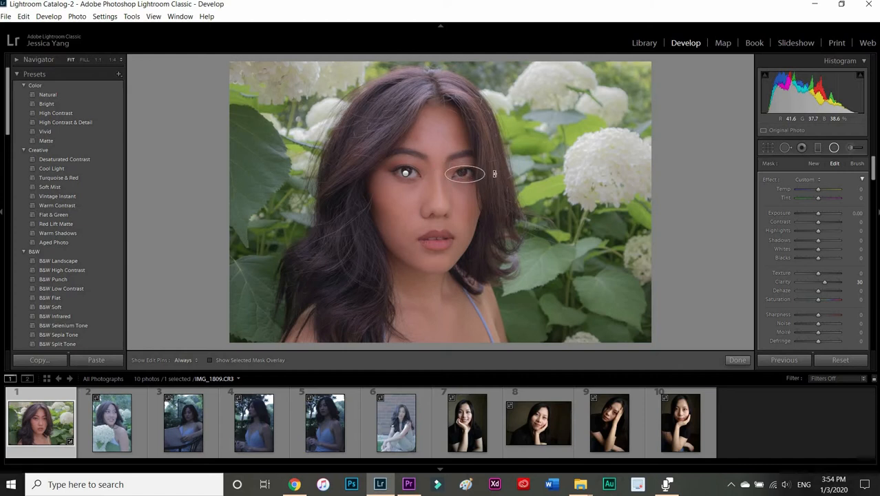
click(743, 359)
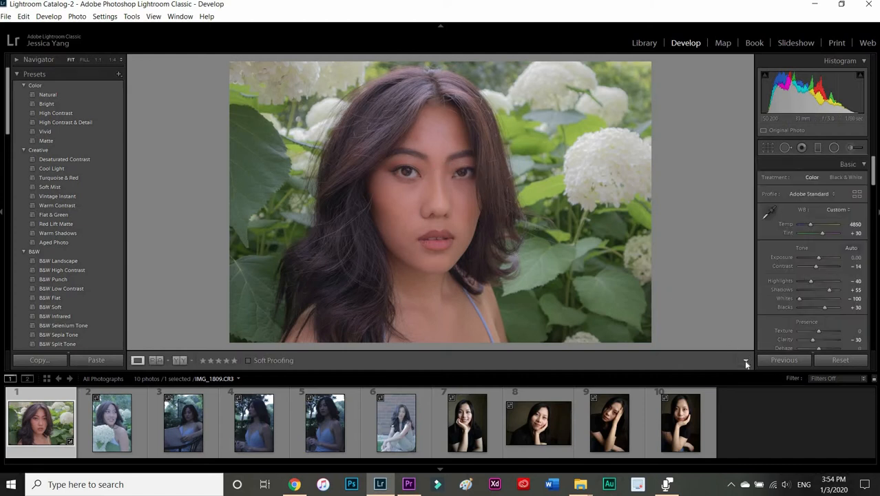
Review the portrait in full-screen view and compare it with the unedited version
key(f)
key(f)
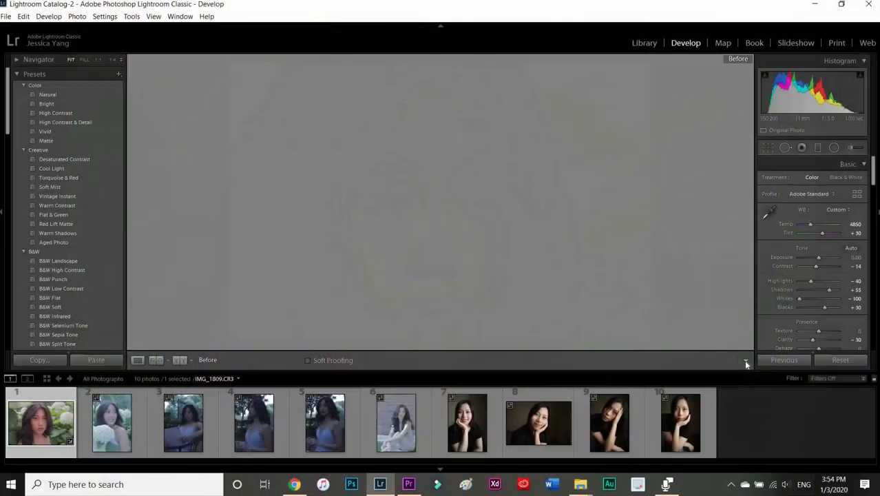
key(backslash)
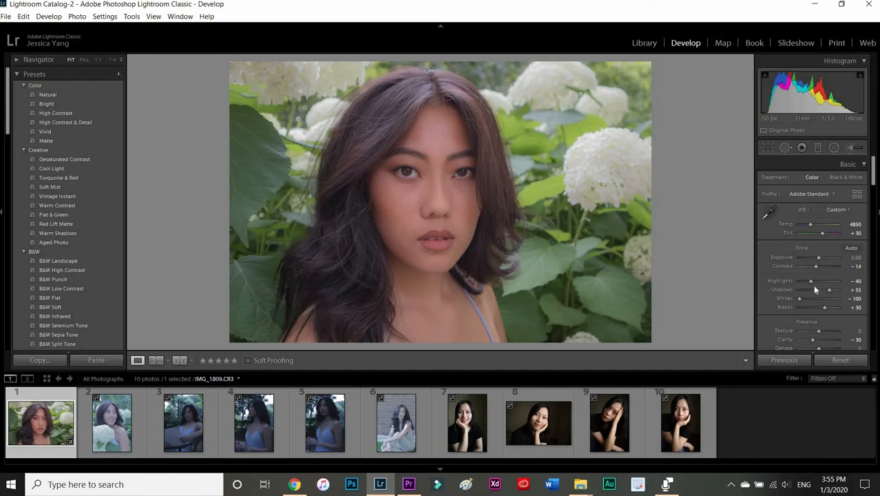
Draw a new large radial filter around the head, stretch it slightly taller and centre it between the eyes
click(832, 149)
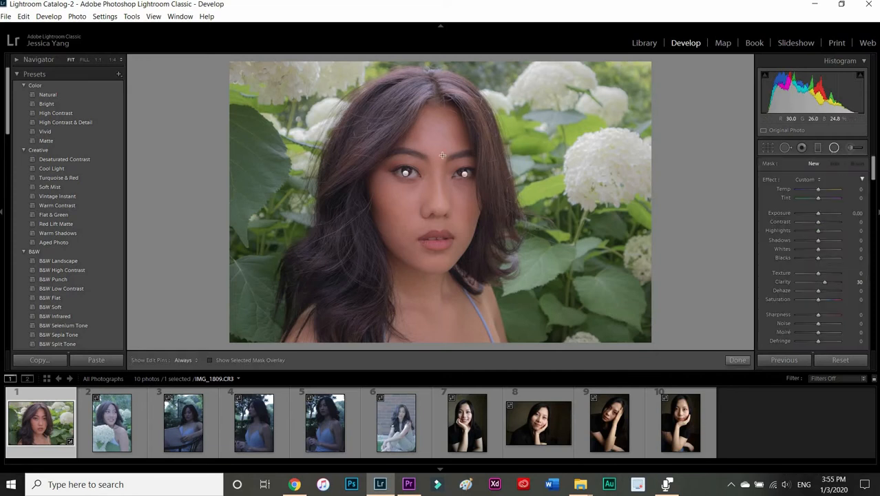
drag(406, 127, 445, 148)
drag(404, 116, 419, 190)
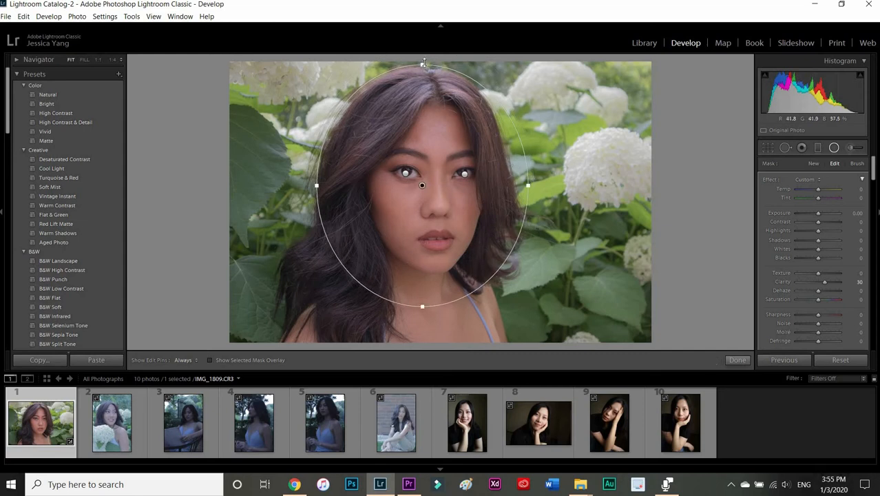
drag(422, 65, 422, 60)
mouse_move(423, 187)
mouse_down()
mouse_move(438, 183)
mouse_move(431, 179)
mouse_up()
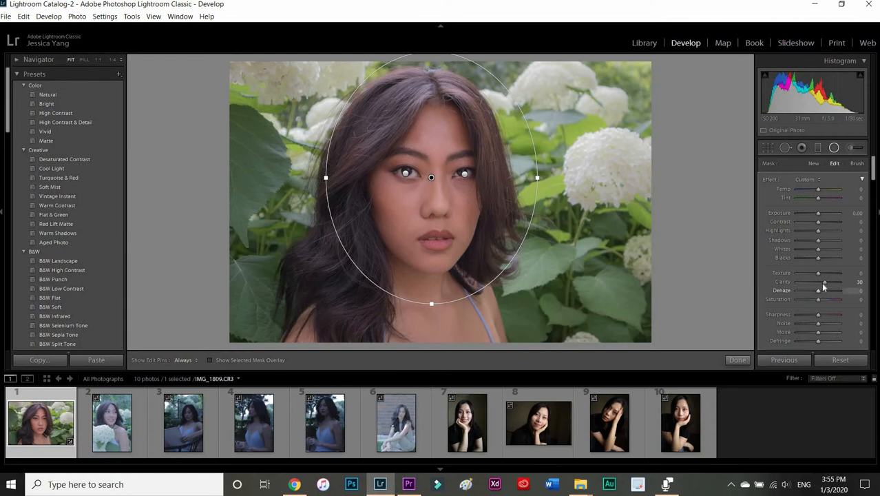
Soften the skin in the face's radial filter with Clarity −24 and Texture −17, and finish the filter edit
drag(821, 283, 813, 286)
drag(819, 277, 815, 277)
click(876, 193)
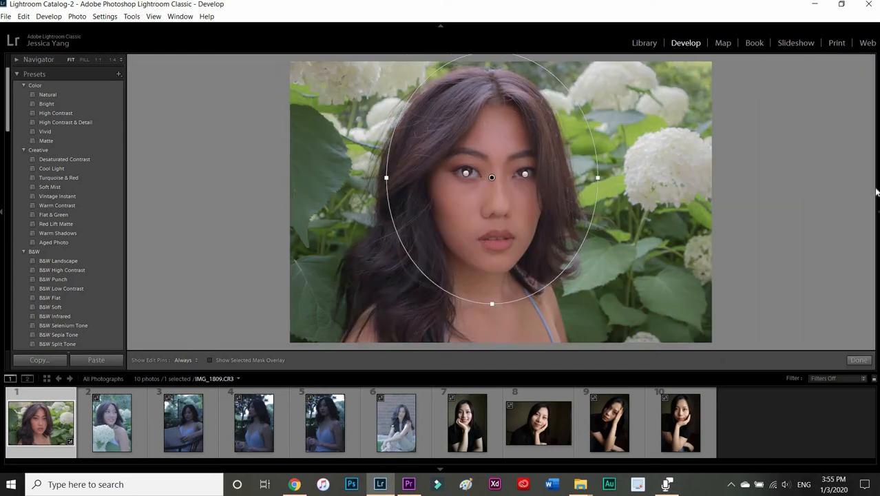
click(876, 192)
click(876, 183)
click(876, 183)
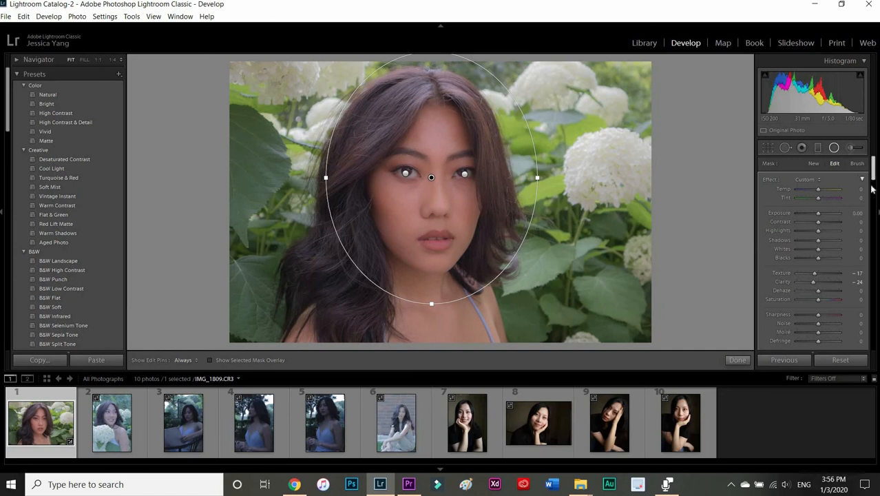
scroll(820, 220, down, 5)
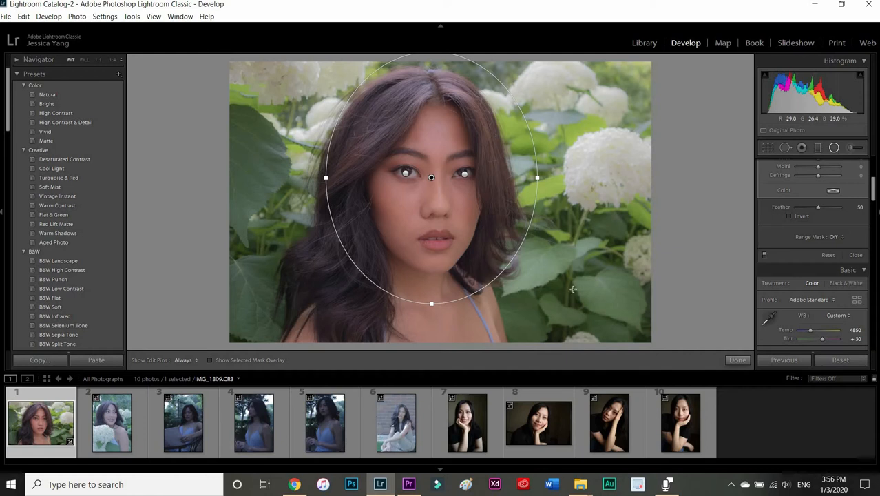
click(737, 360)
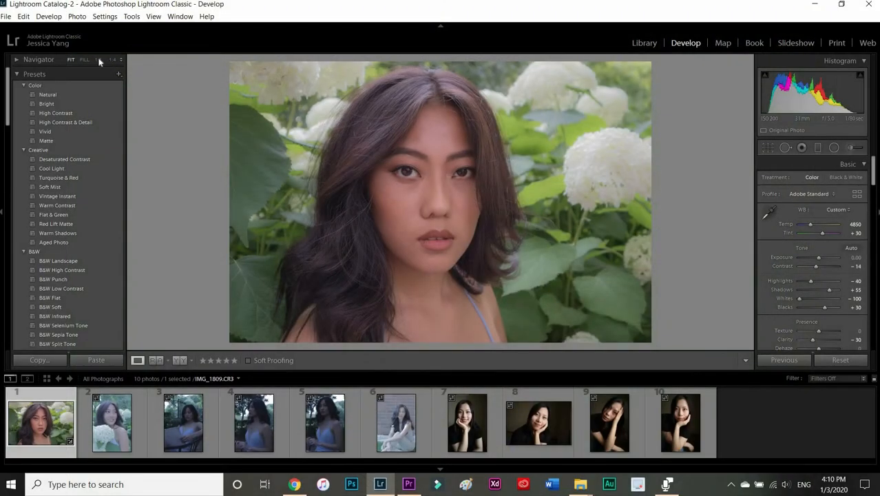
Start exporting the edited portrait and browse to the Photography > Edits folder as its destination
key(alt+f)
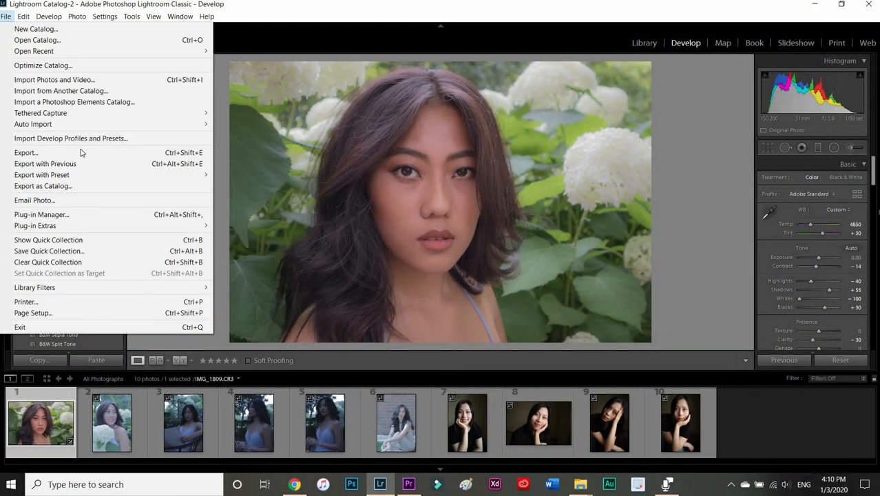
click(81, 152)
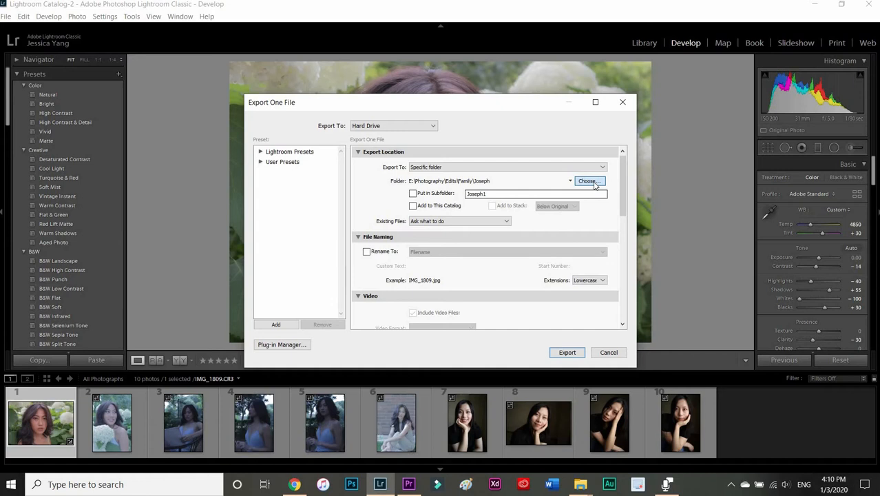
click(594, 182)
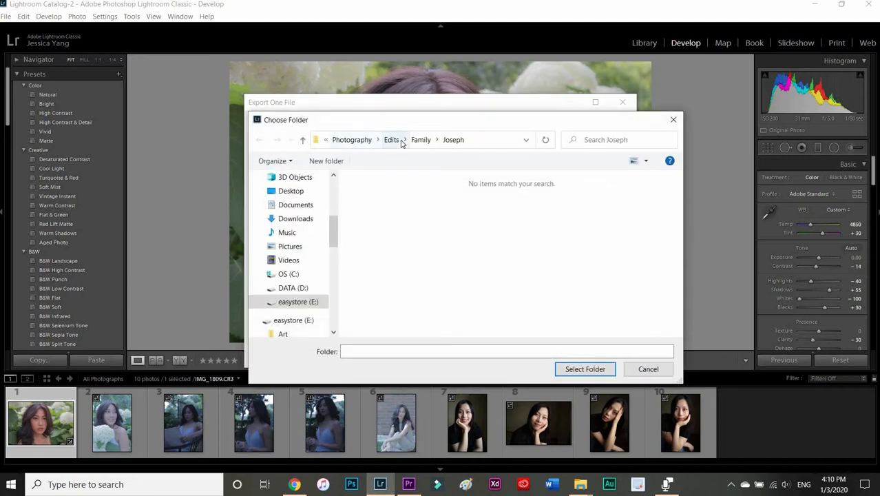
click(404, 141)
click(389, 141)
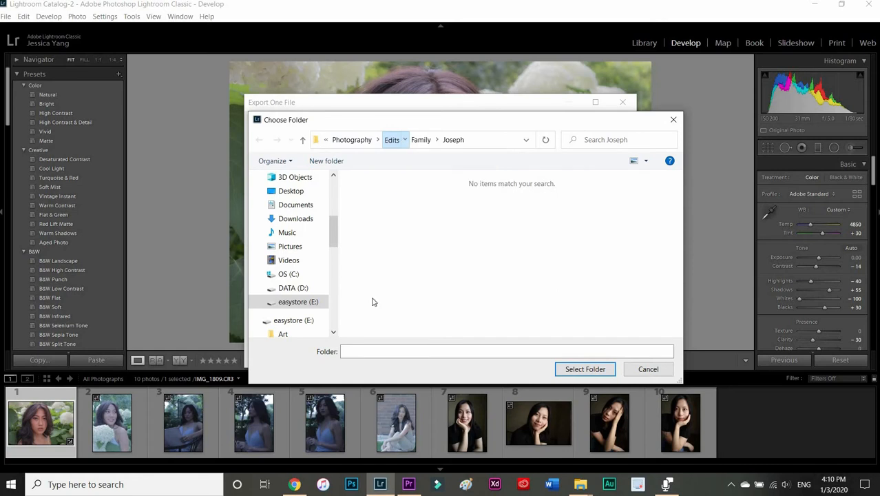
right_click(376, 332)
click(384, 300)
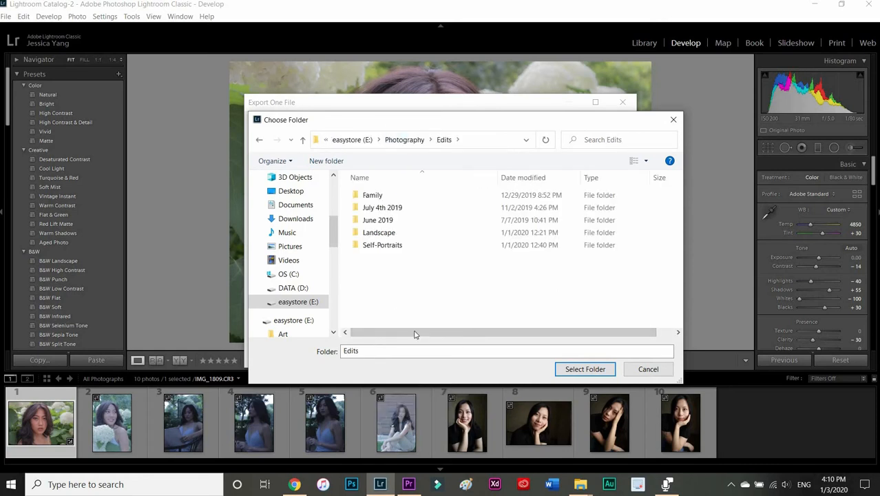
Create a new folder named EDITED inside the Edits folder
right_click(385, 300)
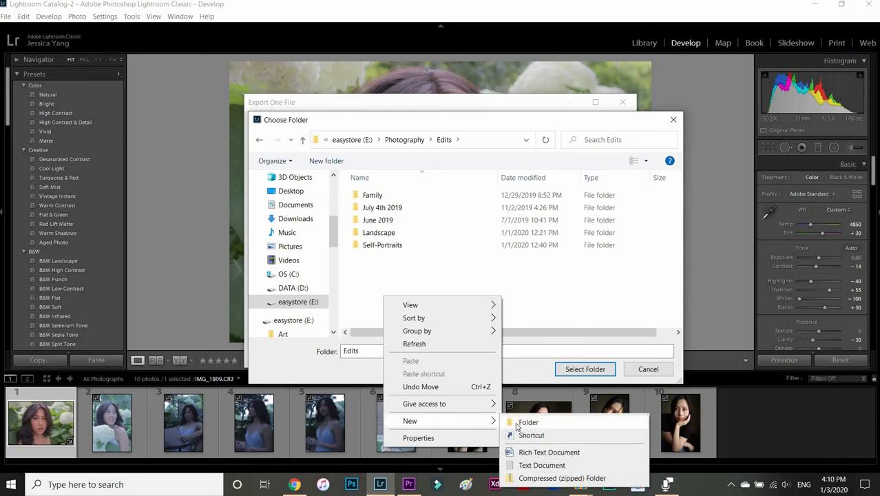
click(519, 420)
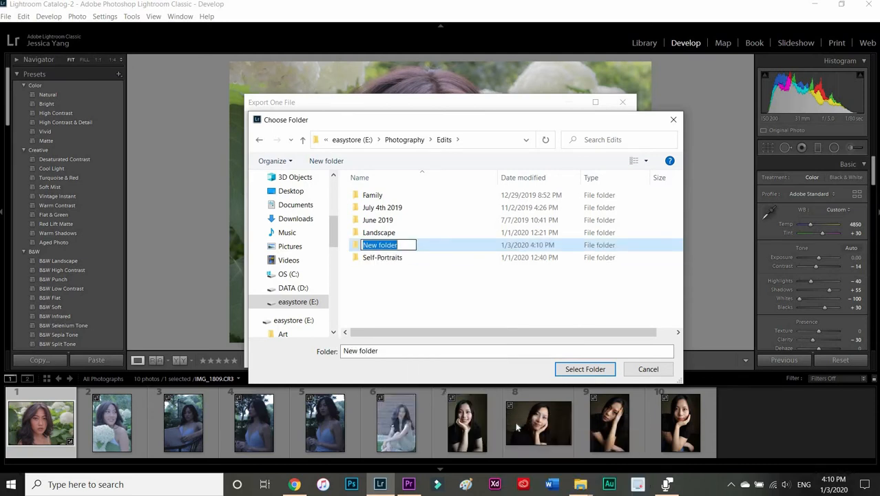
text(EDITE)
text(D)
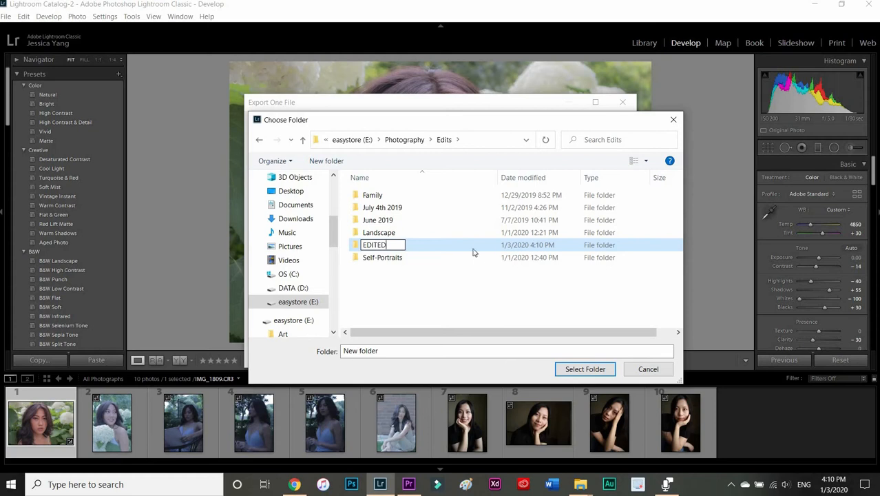
click(470, 245)
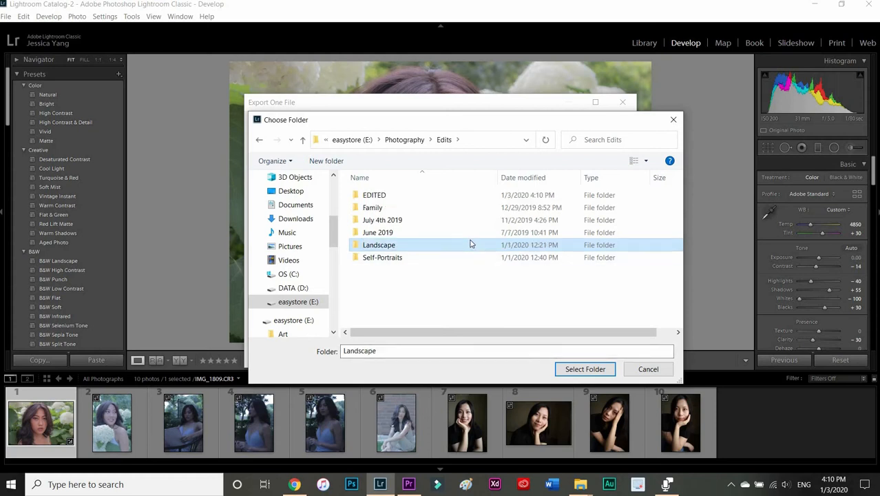
Select the EDITED folder as the export destination and export the portrait
double_click(465, 198)
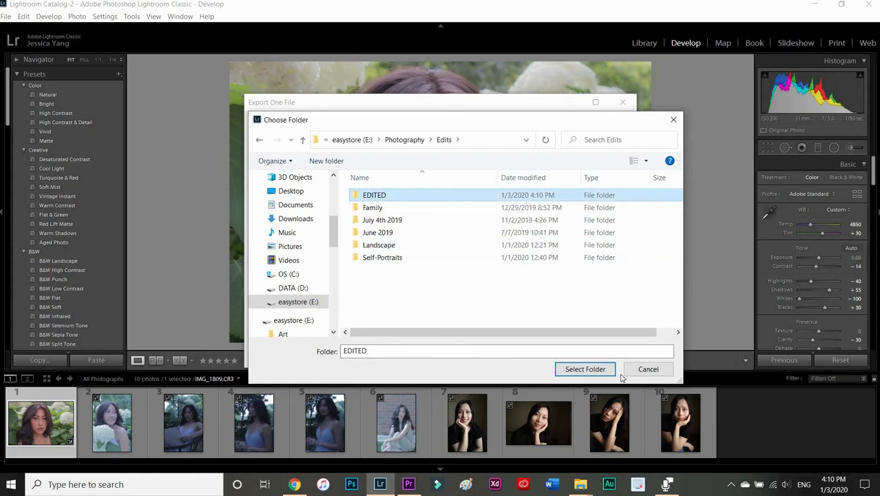
click(585, 369)
click(567, 353)
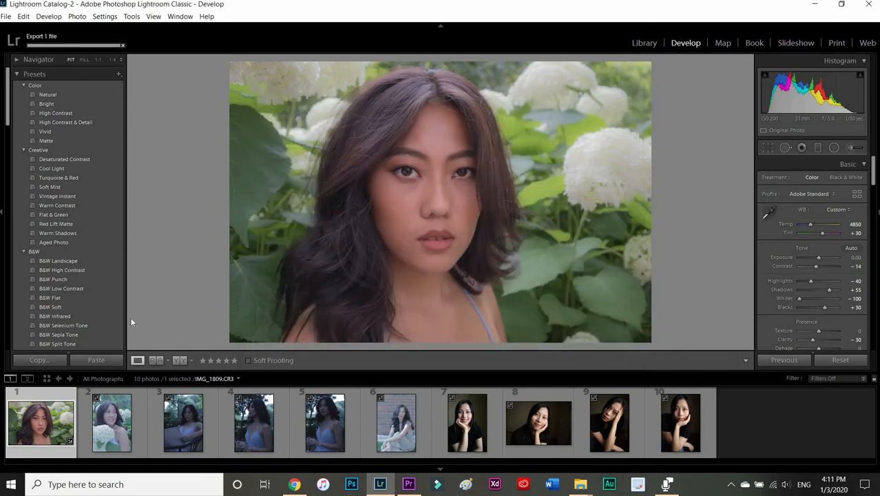
Open the second photo, the smiling portrait behind white hydrangeas, for editing
click(112, 421)
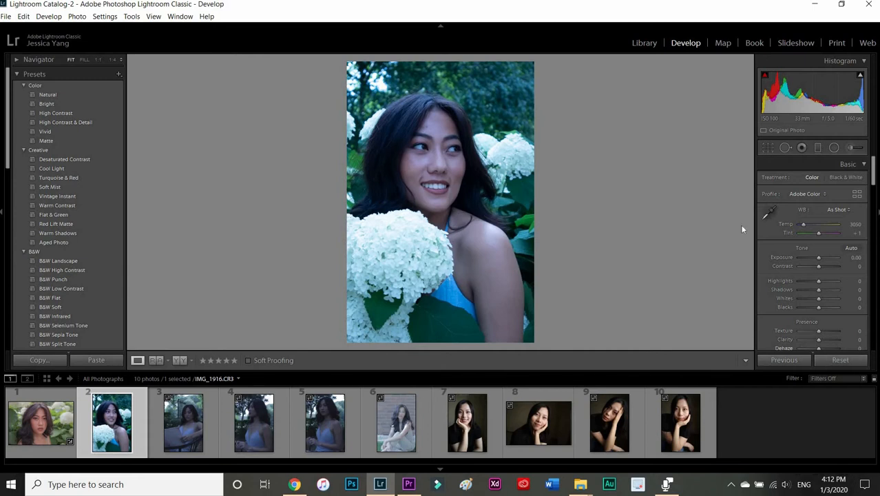
Correct the portrait's white balance by sampling a white hydrangea, and apply the Soft Mist preset
click(767, 214)
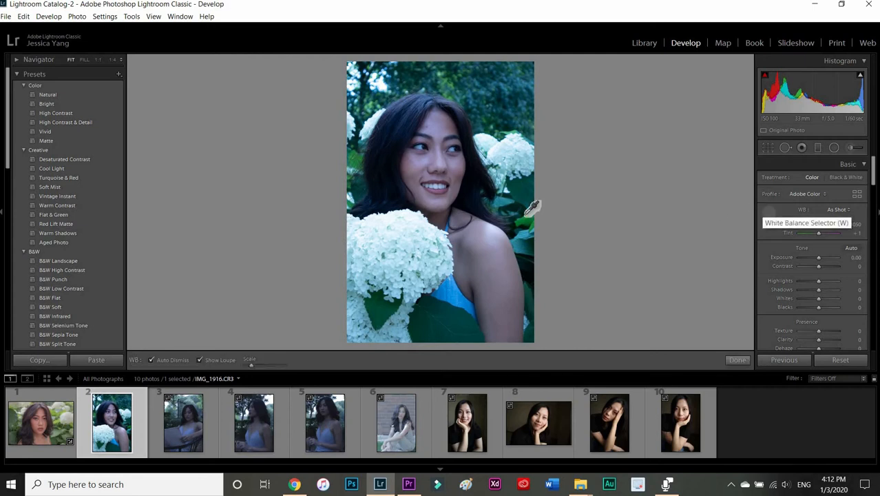
click(384, 213)
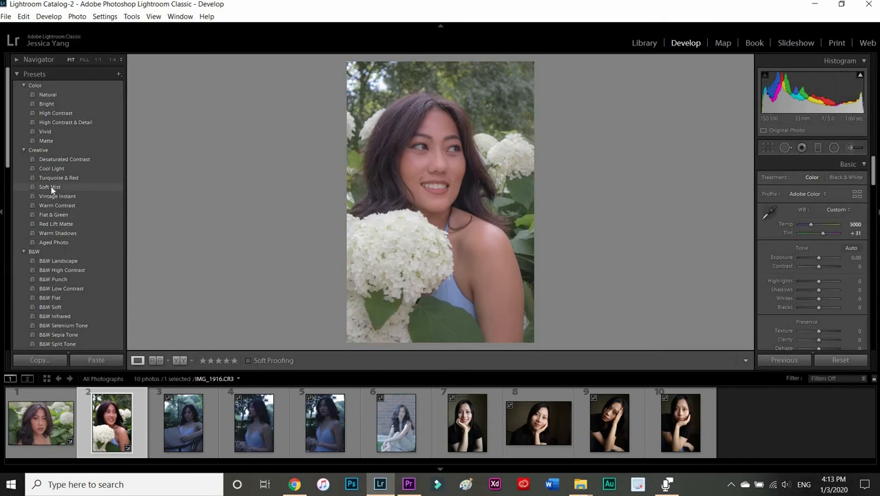
click(56, 186)
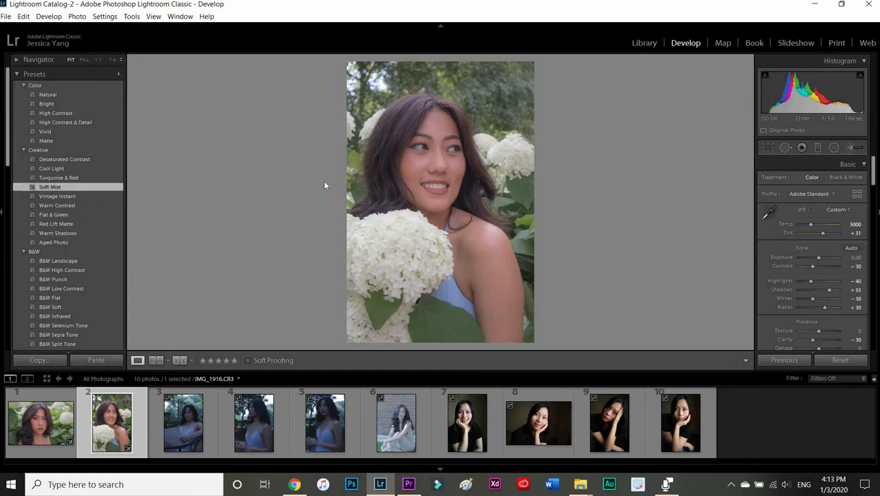
key(q)
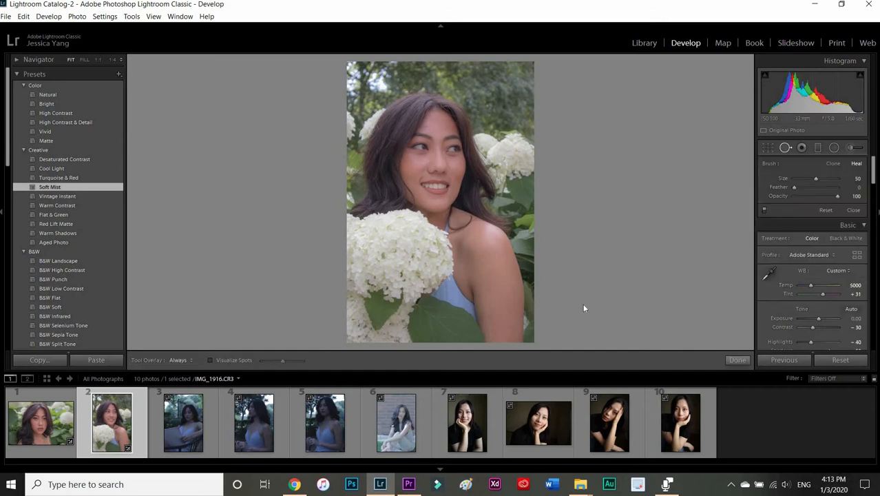
click(784, 150)
key(q)
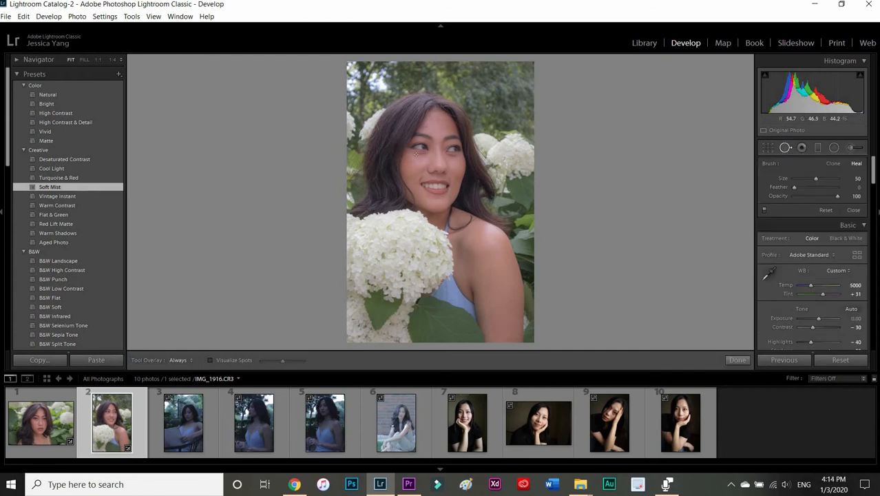
key(z)
scroll(421, 199, up, 3)
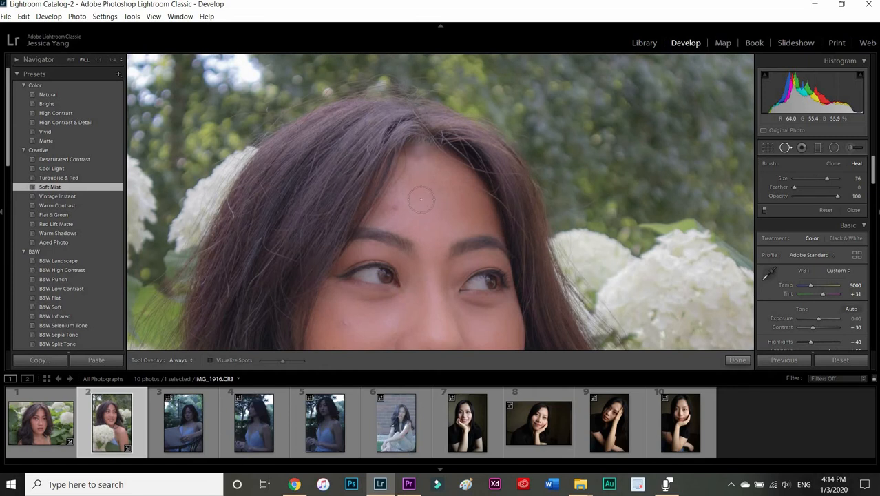
scroll(421, 199, down, 5)
key(shift+m)
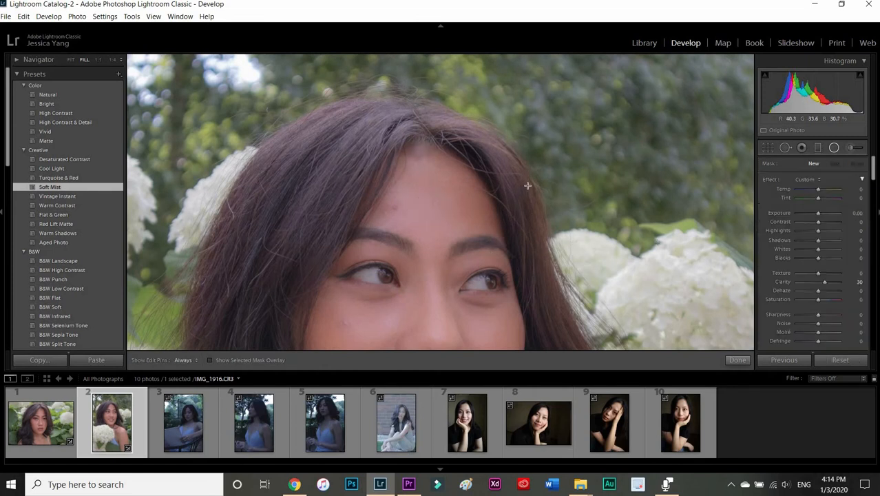
drag(489, 254, 527, 186)
key(ctrl+z)
key(shift+m)
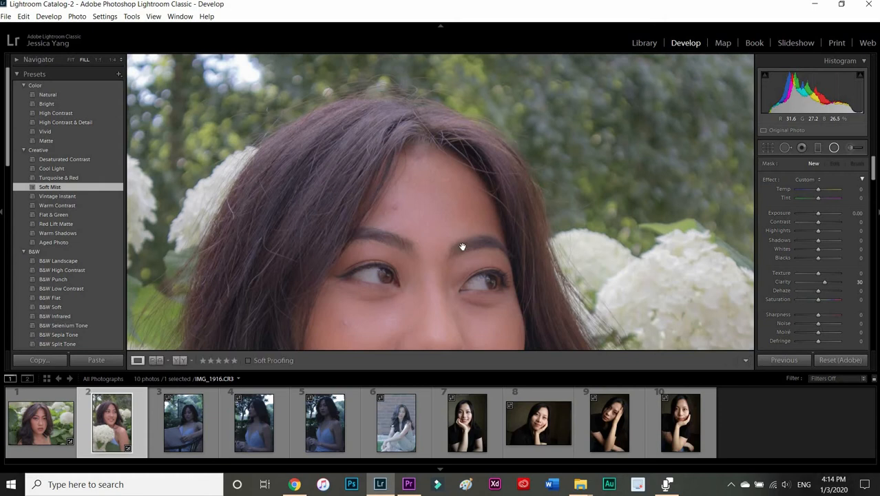
Heal the red blemish on the forehead above the eyebrow using Spot Removal in Heal mode at size 28
scroll(522, 181, down, 5)
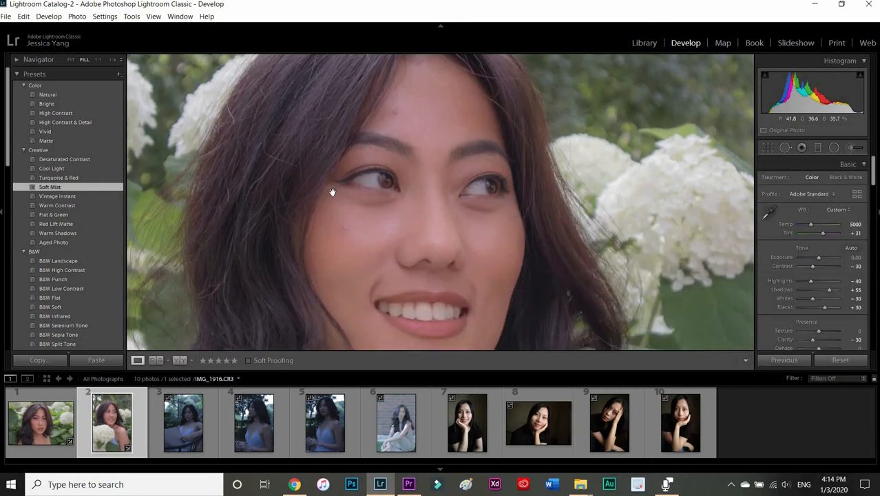
scroll(334, 191, up, 2)
key(ctrl+minus)
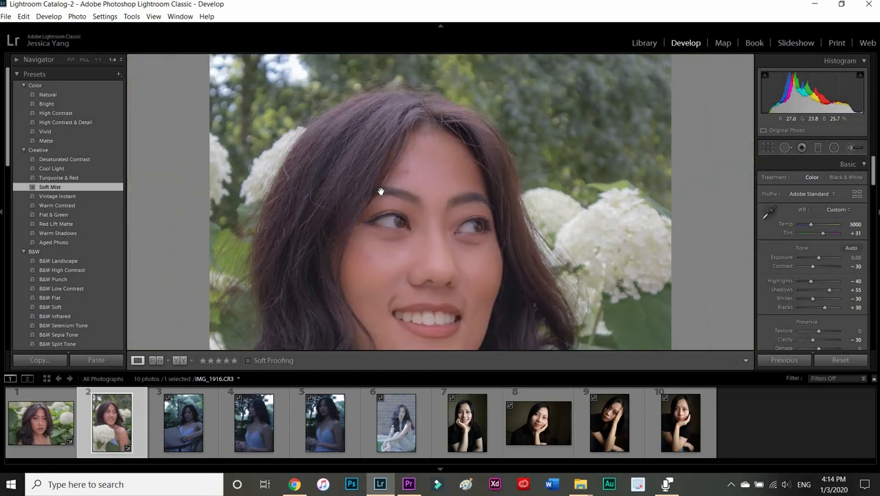
key(ctrl+equal)
key(ctrl+equal)
drag(351, 182, 424, 292)
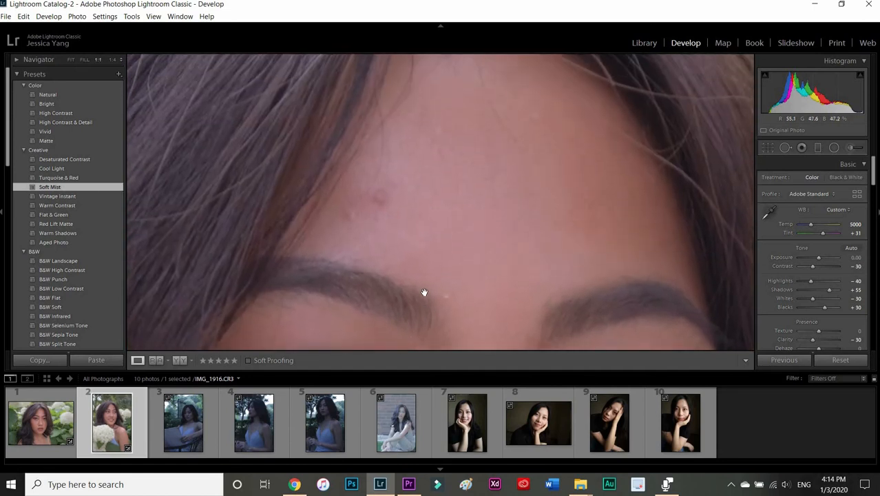
click(786, 148)
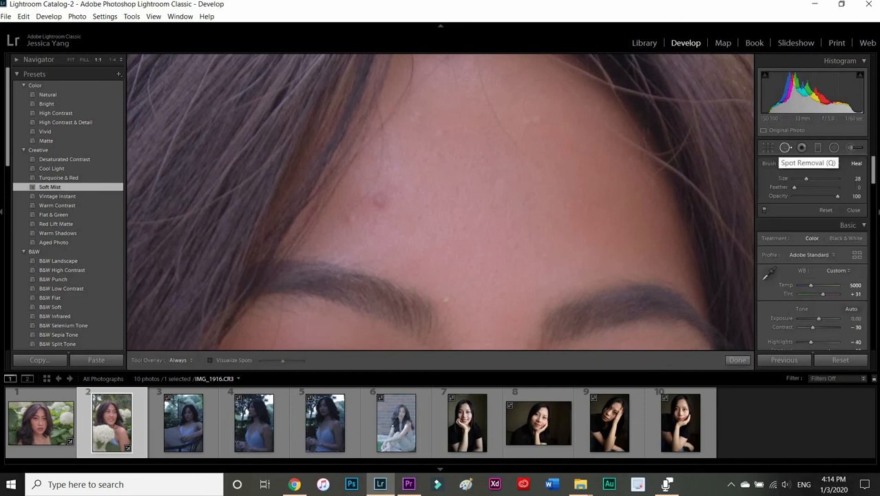
click(379, 199)
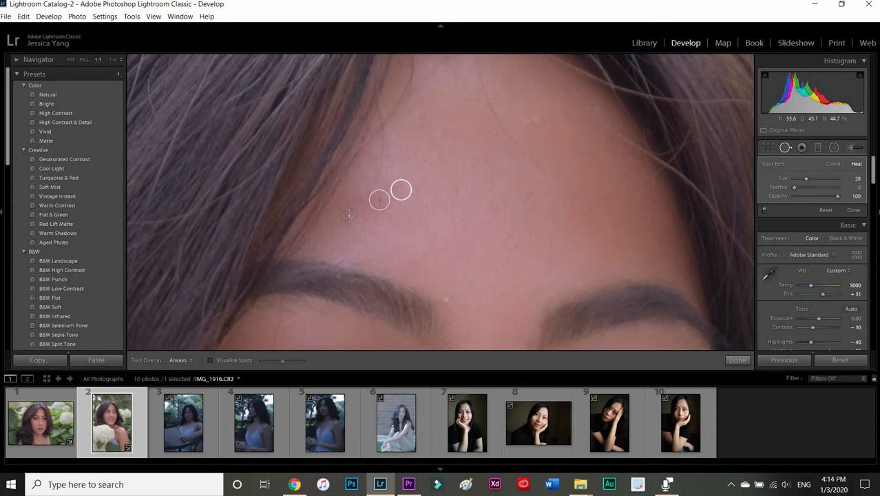
key(equal)
key(equal)
key(equal)
key(equal)
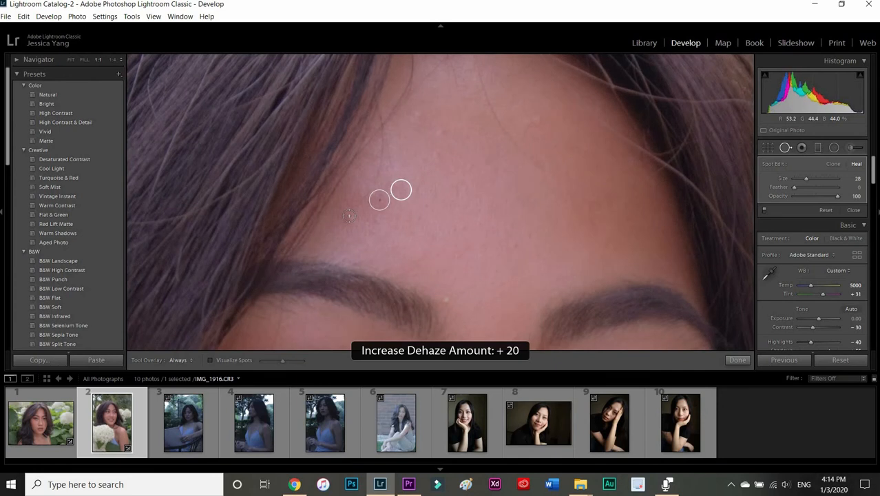
key(ctrl+z)
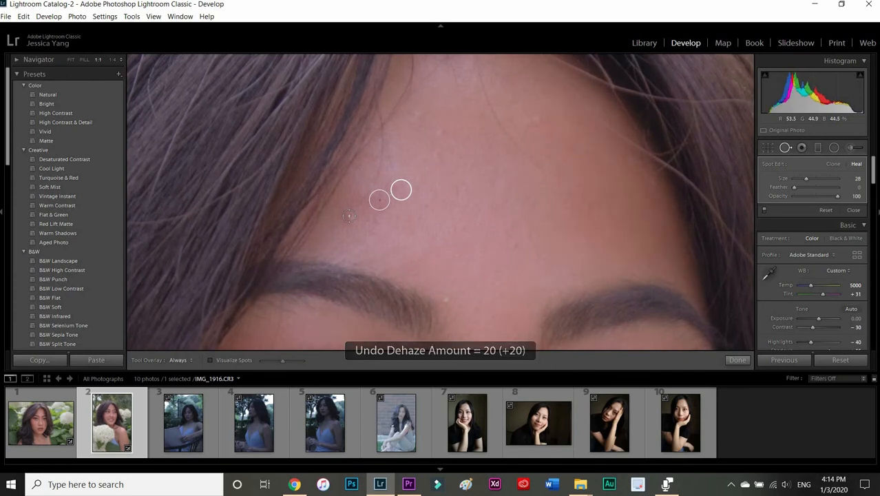
Heal three more forehead spots at size 25, one near the first blemish and two closer to the hairline, and close Spot Removal
click(348, 221)
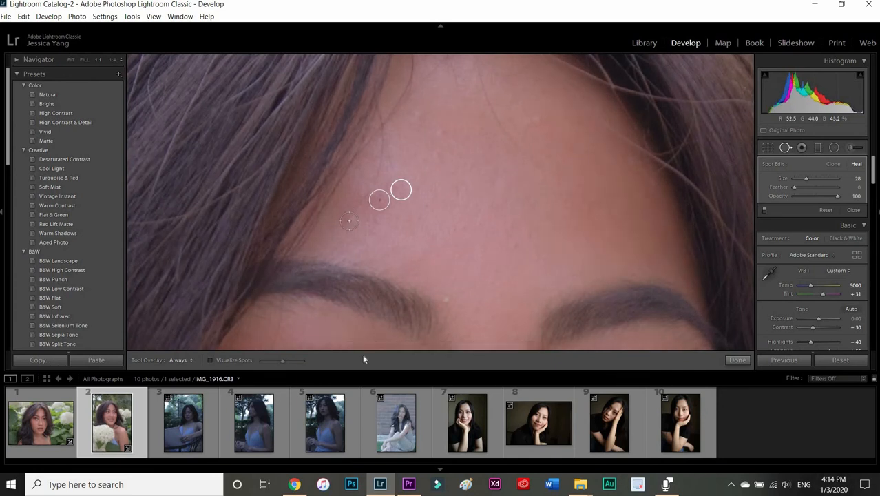
click(540, 118)
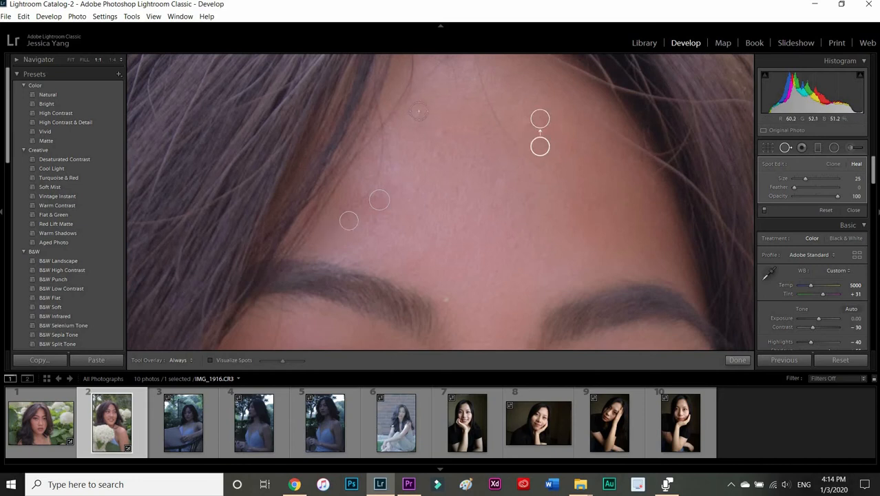
click(418, 115)
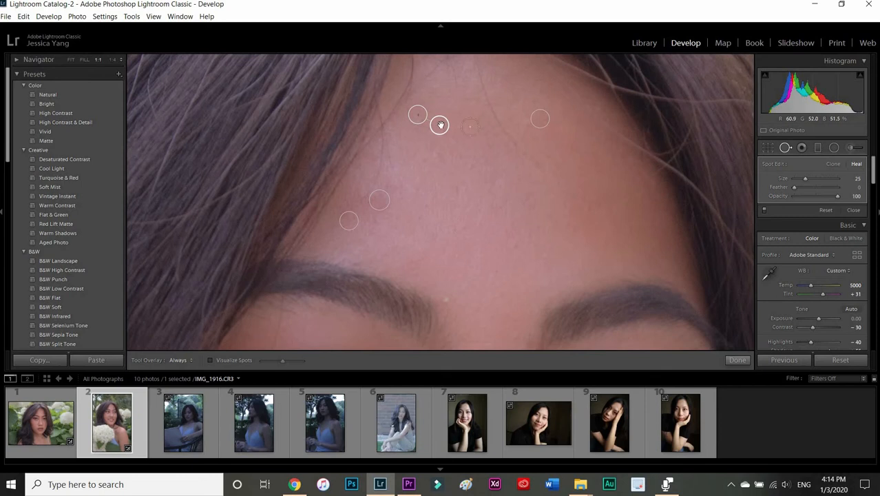
drag(441, 118, 442, 109)
click(734, 363)
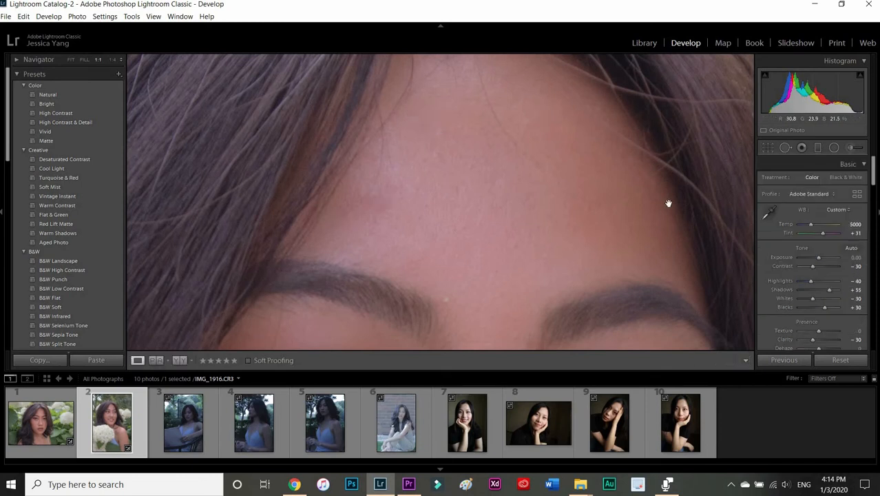
Heal the blemish on the cheek below the eye using Spot Removal at size 63
click(530, 223)
click(530, 223)
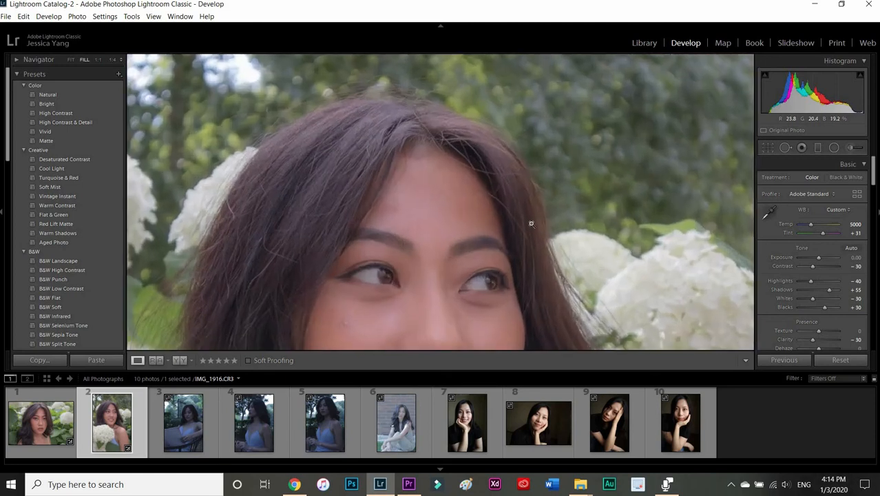
click(530, 222)
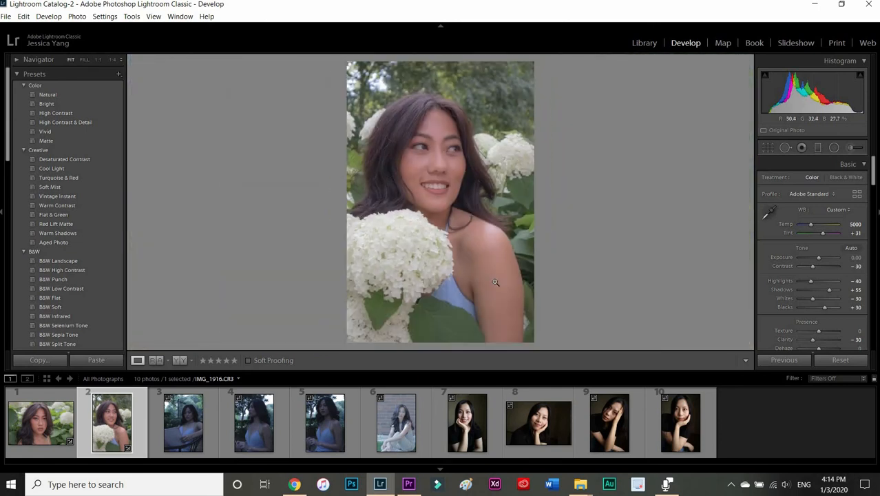
click(376, 195)
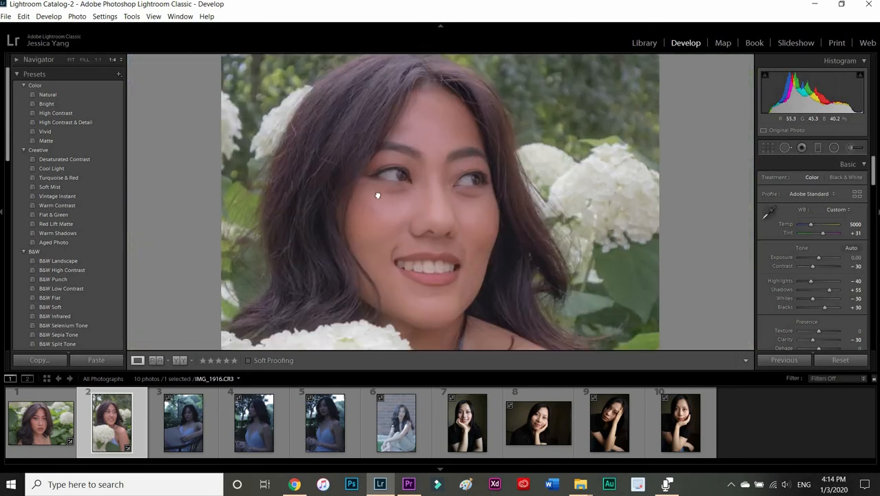
click(392, 189)
click(368, 188)
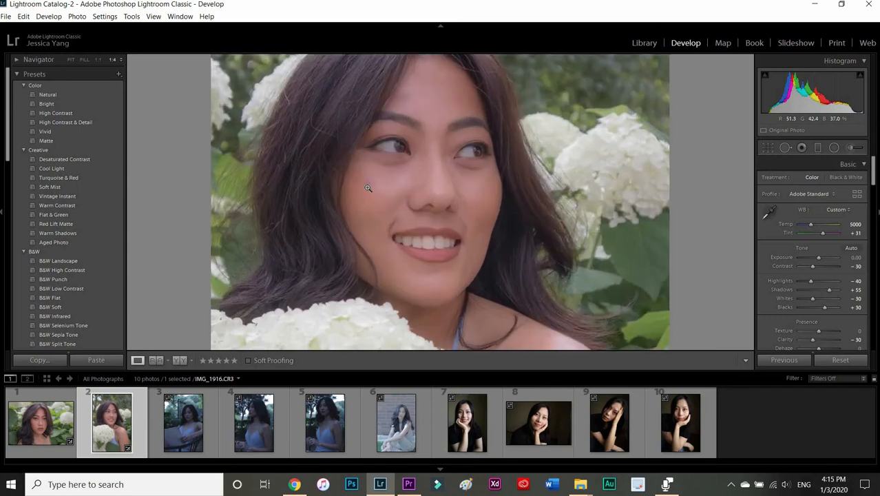
click(368, 188)
click(367, 166)
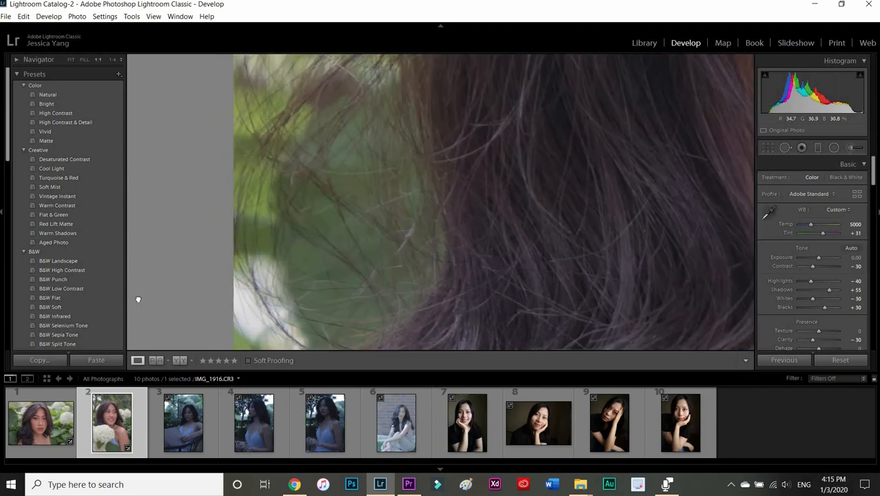
drag(395, 212, 385, 292)
drag(689, 138, 286, 348)
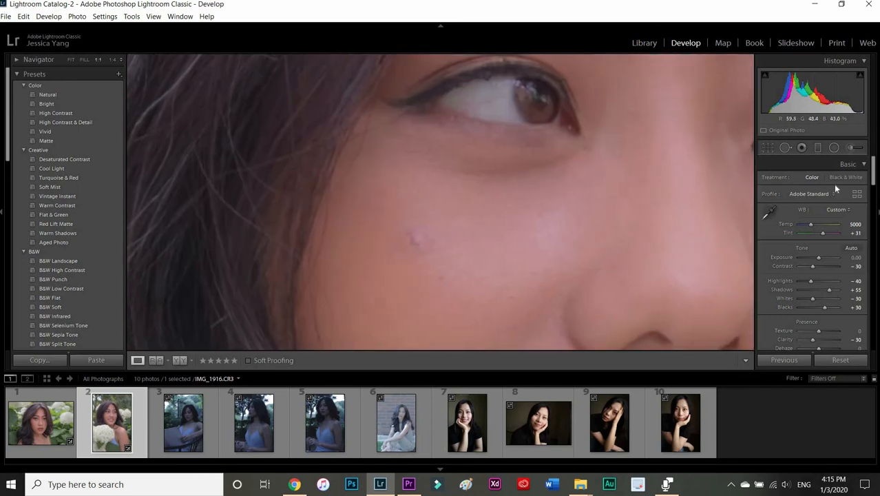
key(q)
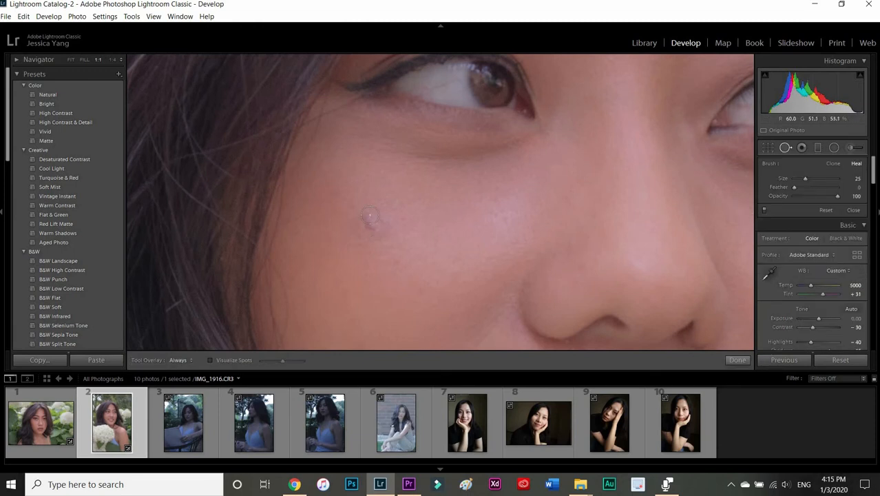
scroll(370, 214, up, 6)
scroll(369, 224, up, 1)
click(368, 227)
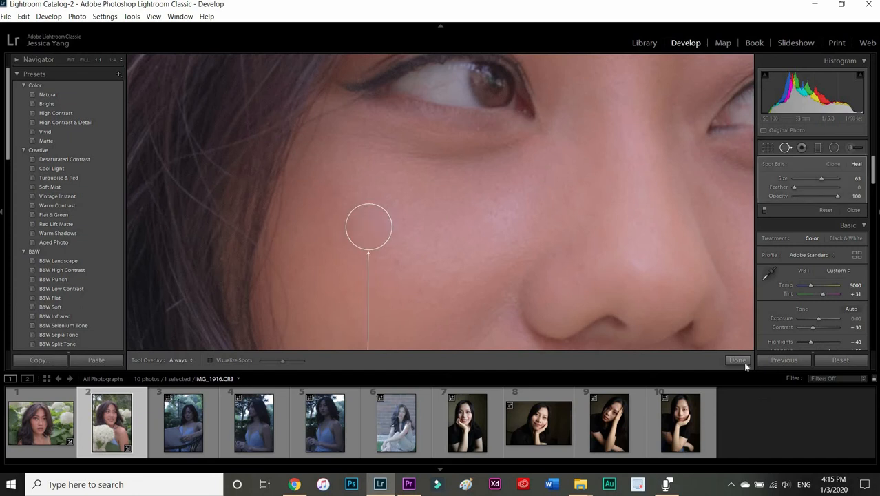
key(q)
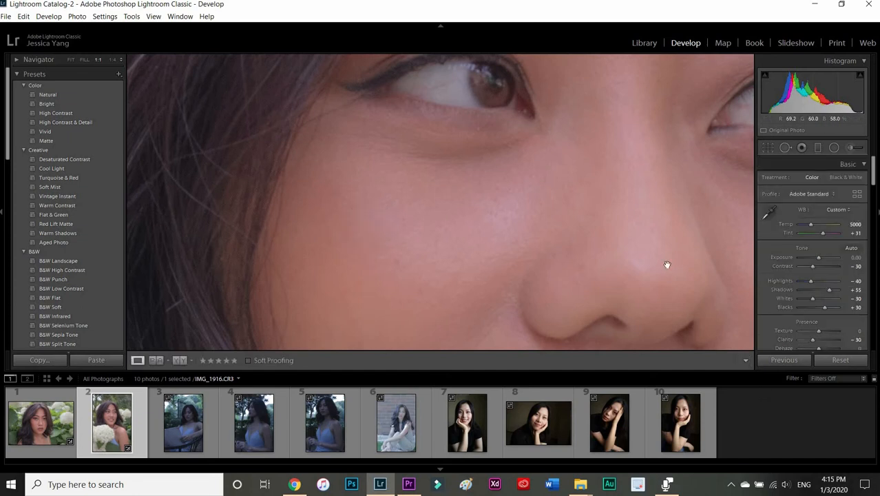
Review the whole retouched portrait in full-screen view
click(667, 264)
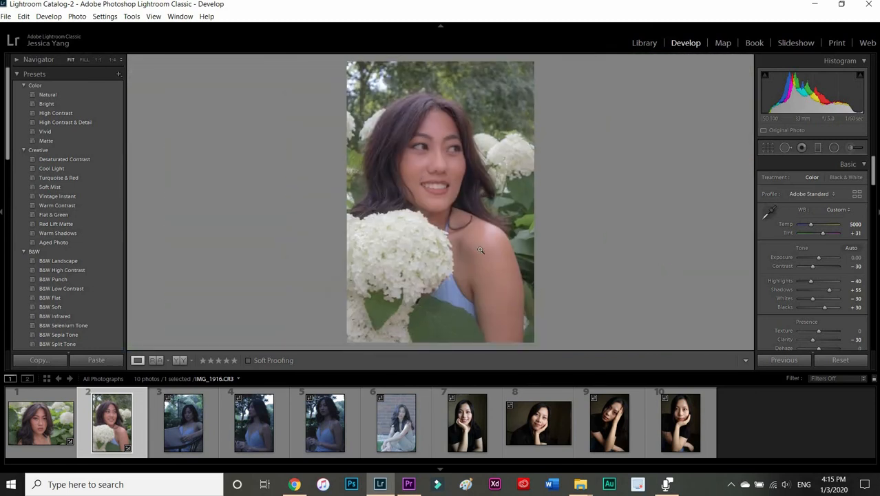
key(f)
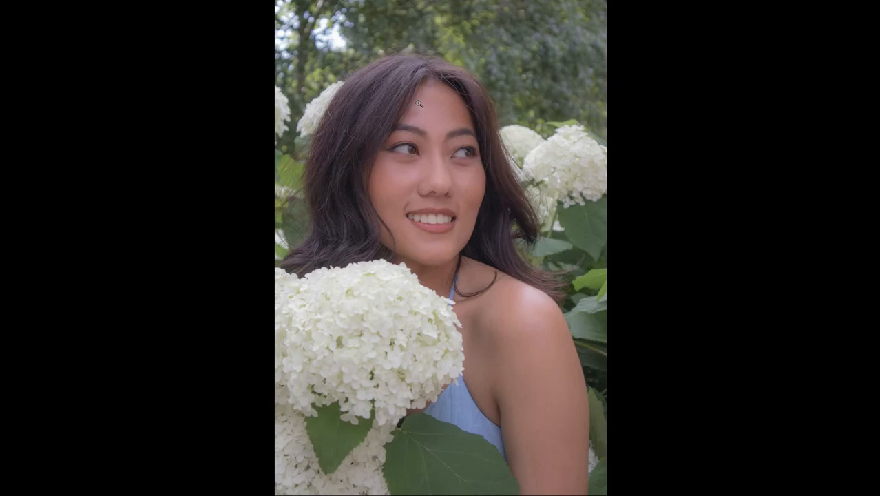
key(f)
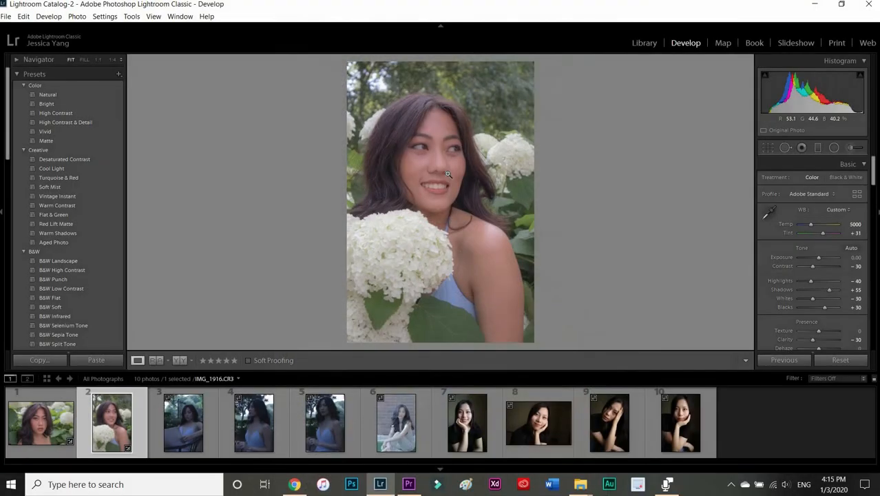
Move the source of the size 28 forehead healing spot to clean skin closer to the eyebrow
click(403, 207)
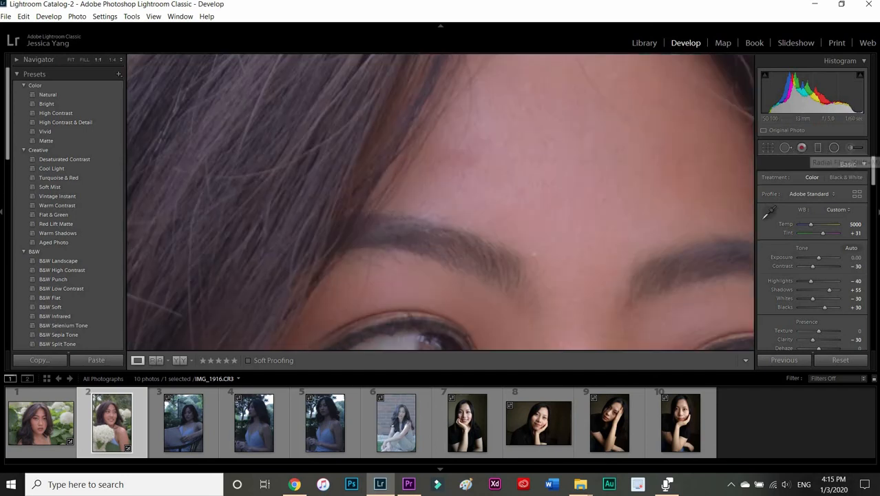
click(785, 147)
click(466, 157)
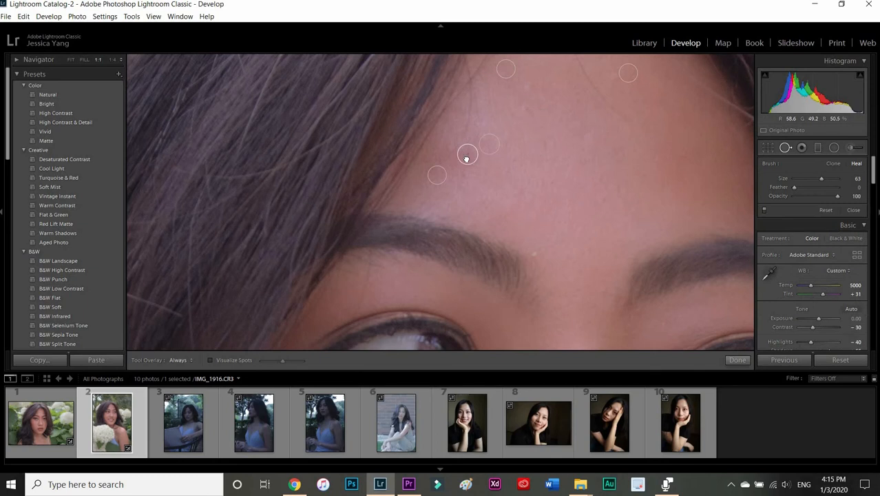
click(467, 157)
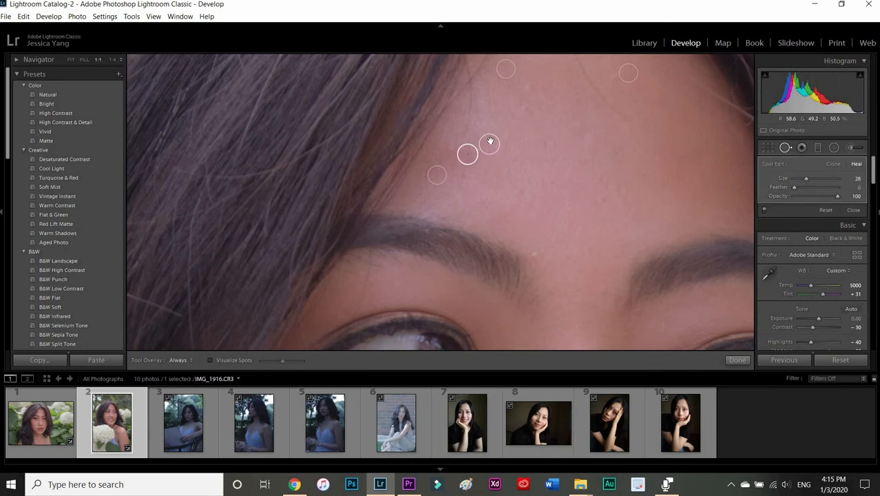
key(Delete)
drag(491, 166, 487, 191)
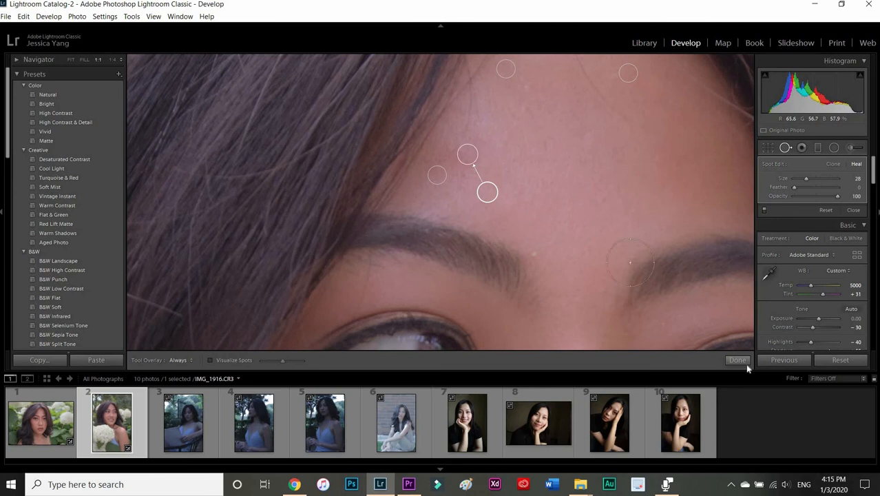
Close Spot Removal and review the whole retouched portrait in full-screen view
click(738, 360)
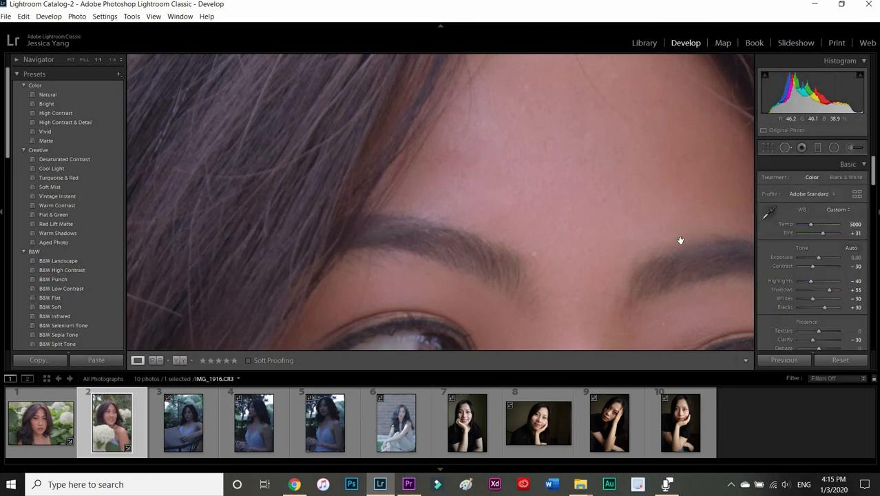
key(minus)
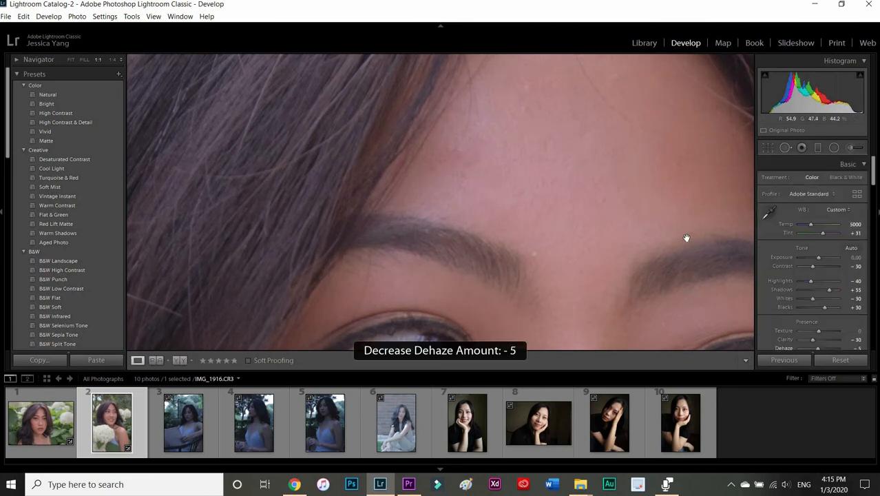
key(equal)
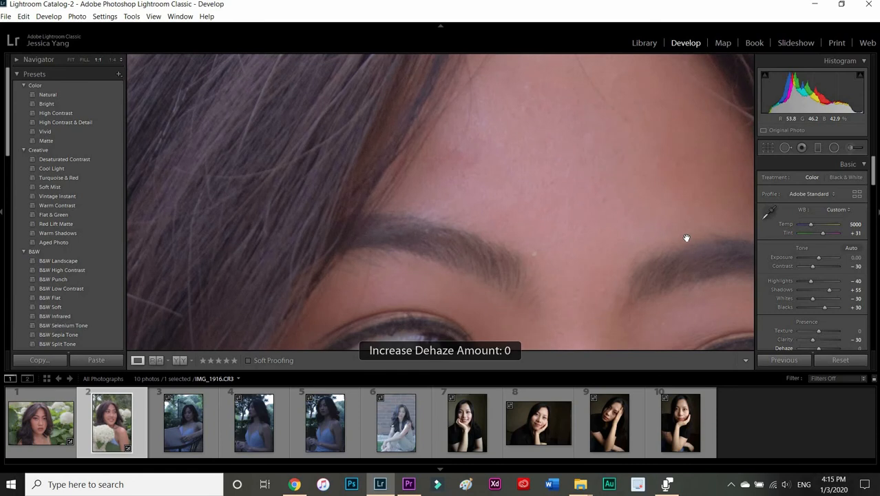
click(686, 238)
click(687, 241)
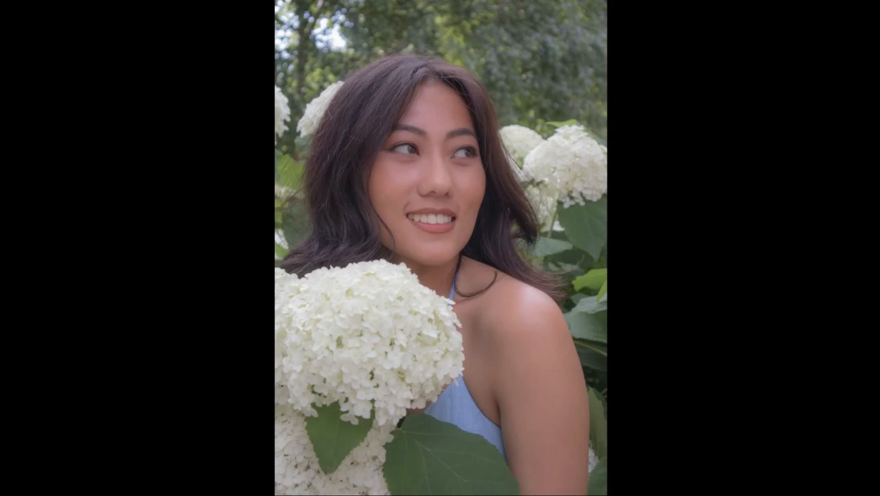
key(f)
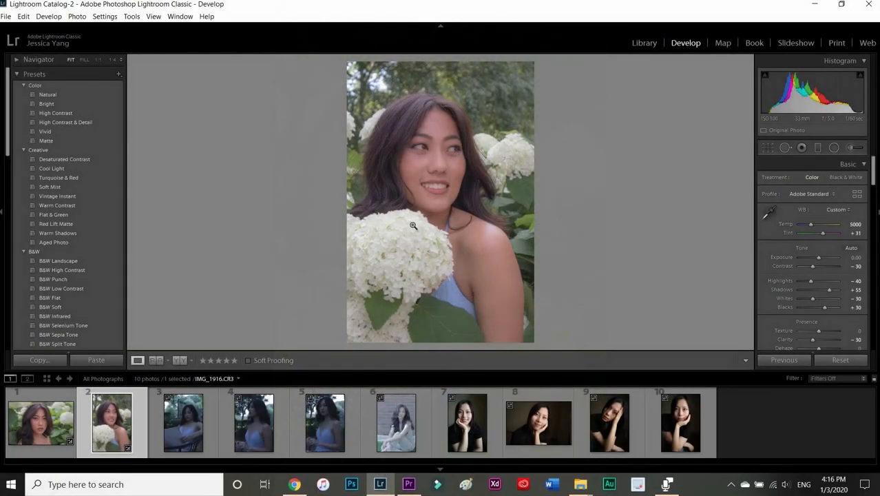
Place a small radial filter with Clarity 30 over each eye and close the Radial Filter tool
click(440, 177)
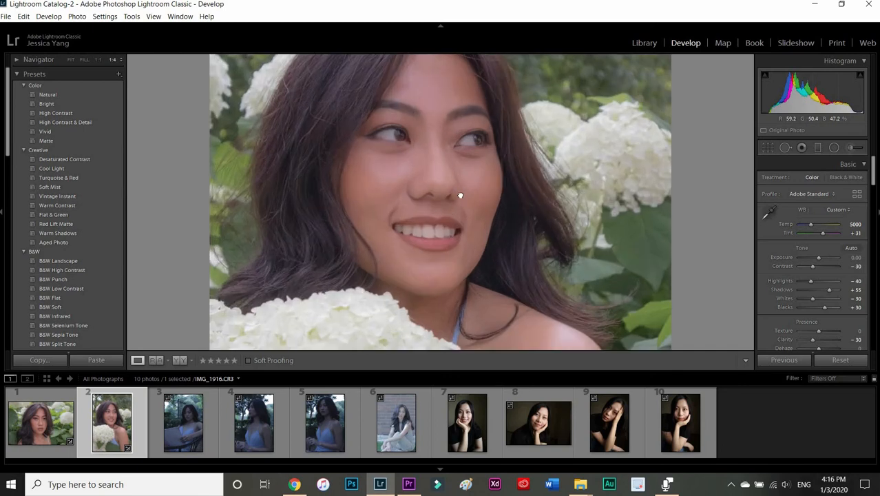
drag(483, 163, 519, 173)
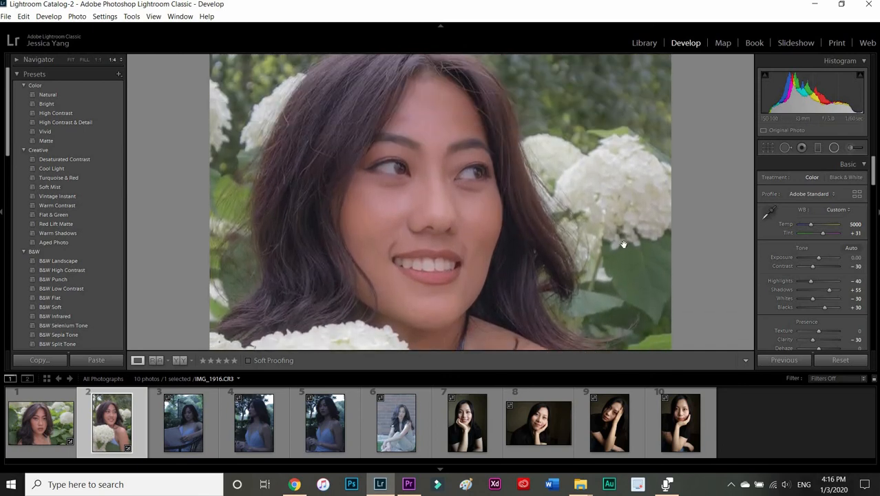
click(786, 149)
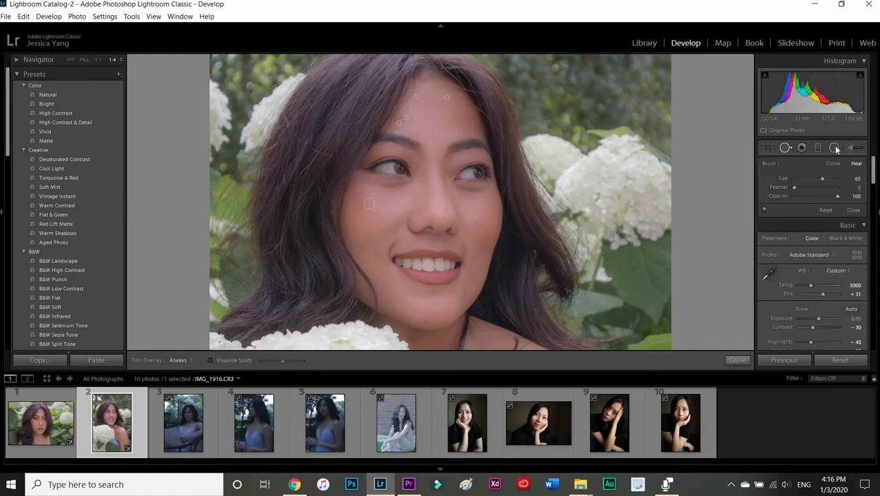
click(835, 148)
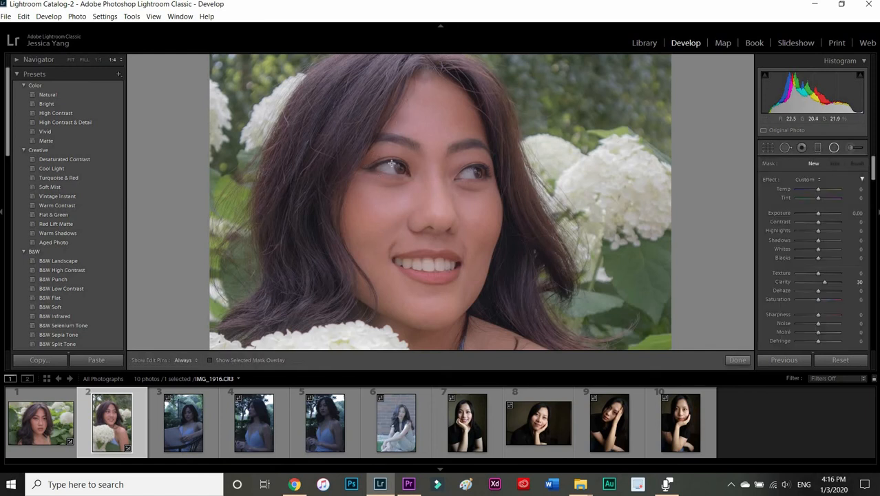
mouse_move(394, 167)
mouse_down()
mouse_move(419, 183)
mouse_move(393, 168)
mouse_up()
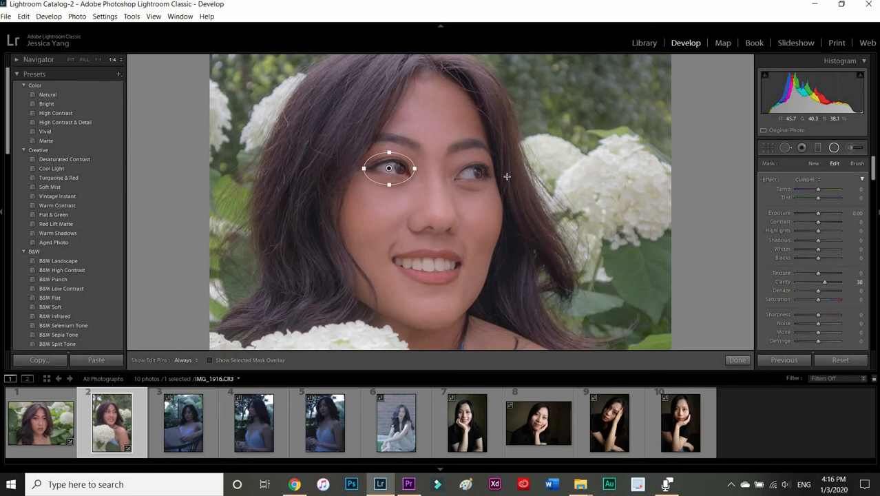
mouse_move(475, 163)
mouse_down()
mouse_move(501, 180)
mouse_move(474, 175)
mouse_up()
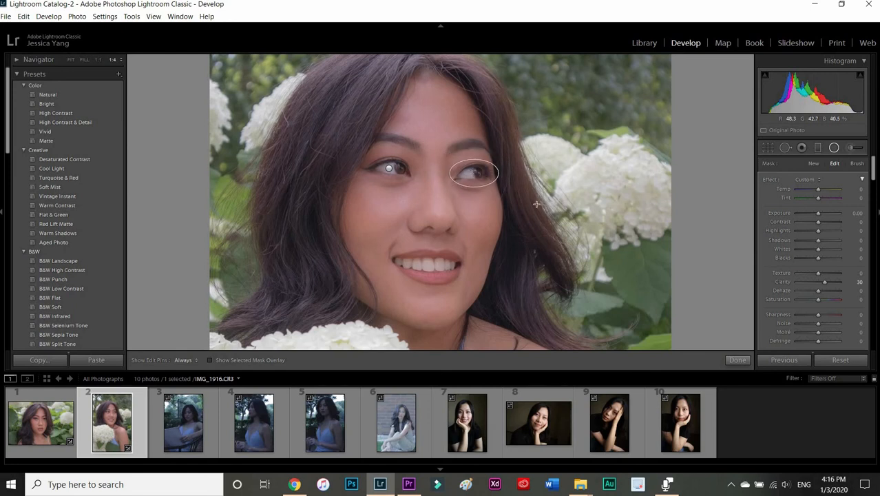
click(735, 361)
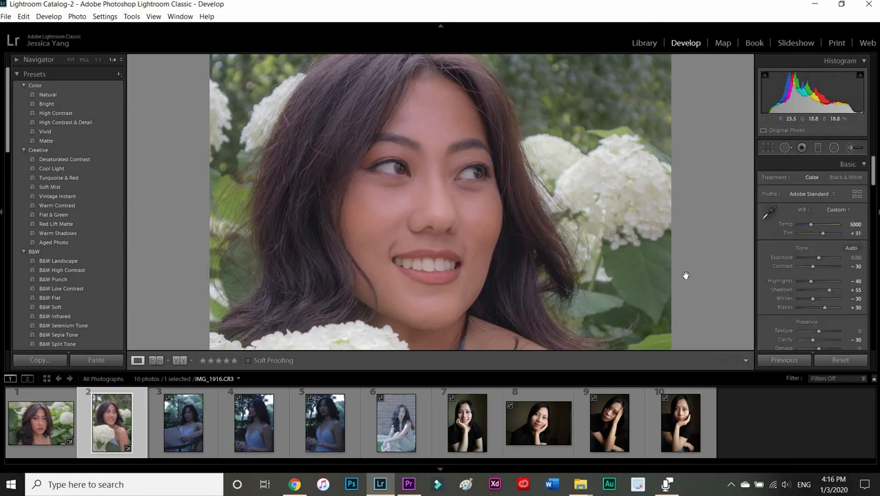
Check the portrait with the sharpened eyes in full-screen view
click(629, 286)
key(f)
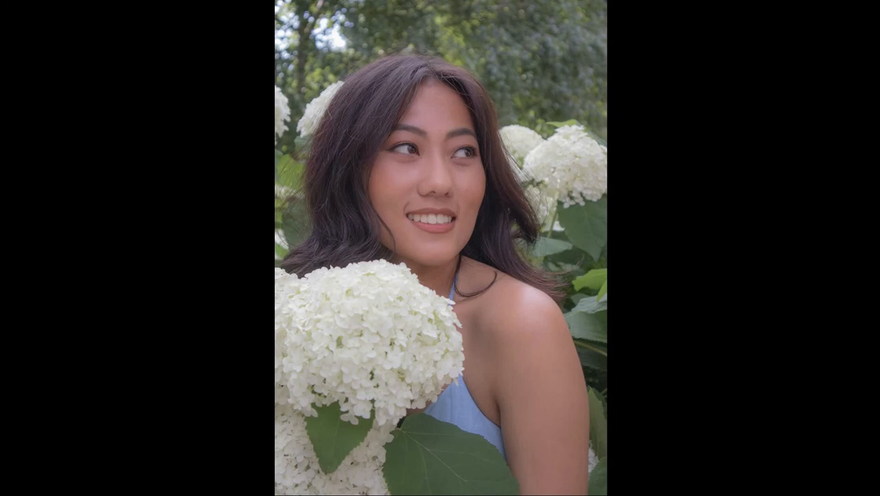
key(f)
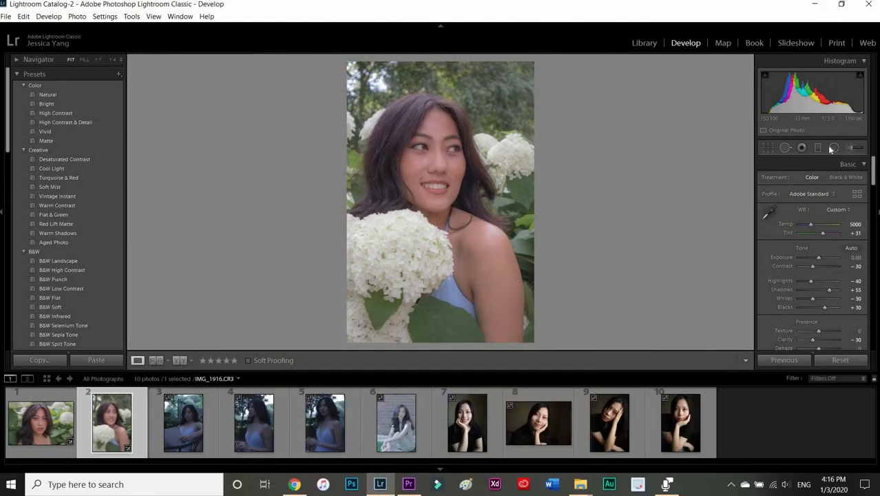
Add a large oval radial filter around the face and hair with Texture -24 and Clarity -15, and close the tool
click(833, 147)
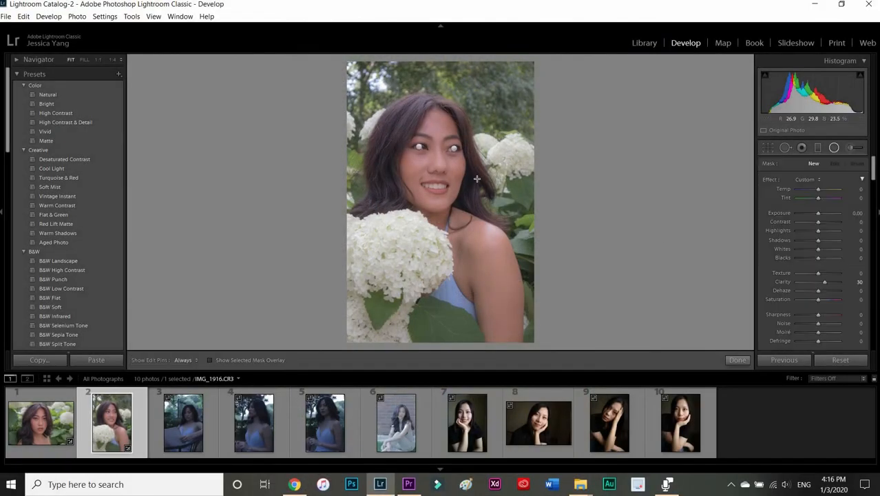
drag(436, 151, 497, 230)
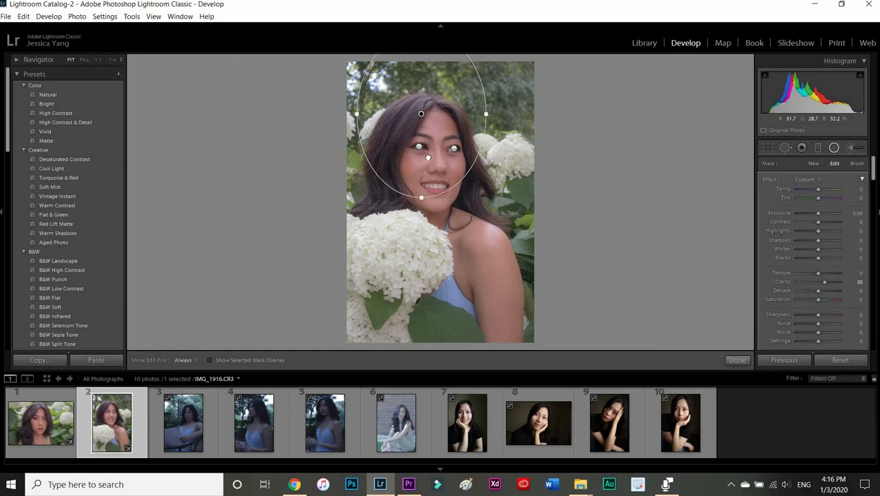
drag(427, 157, 428, 154)
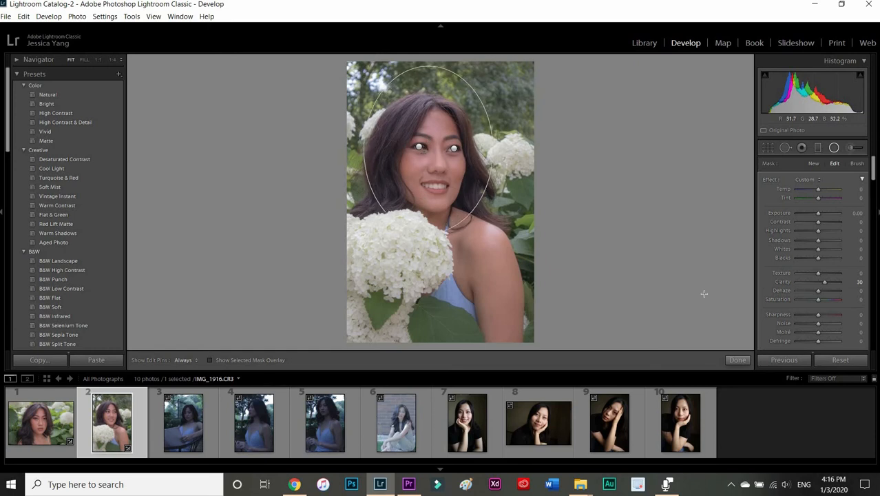
mouse_move(818, 273)
mouse_down()
mouse_move(810, 273)
mouse_move(817, 283)
mouse_up()
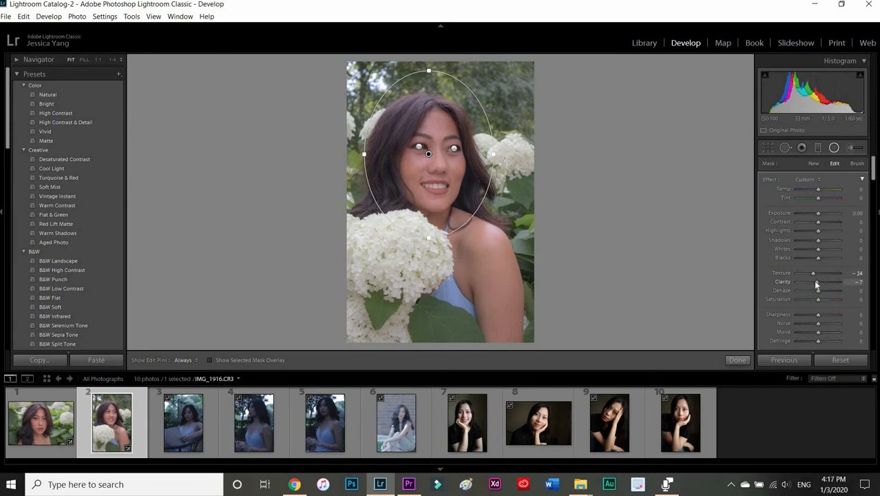
scroll(815, 282, down, 4)
scroll(875, 171, down, 3)
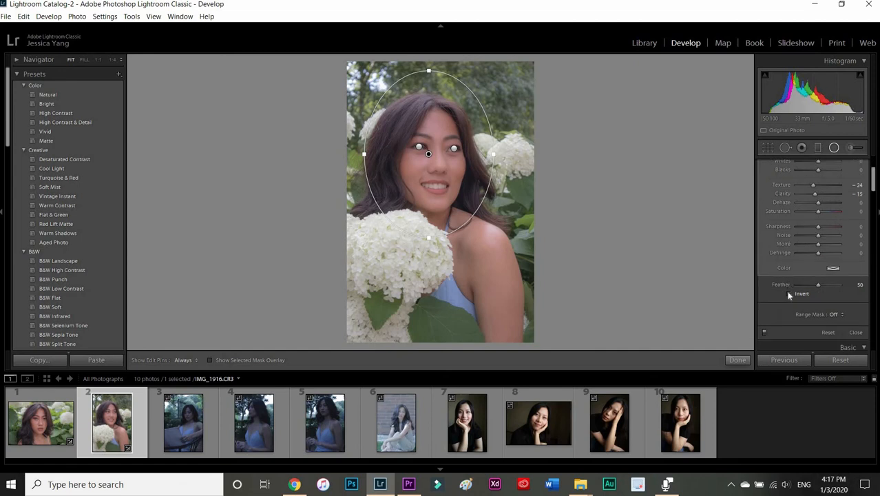
click(736, 360)
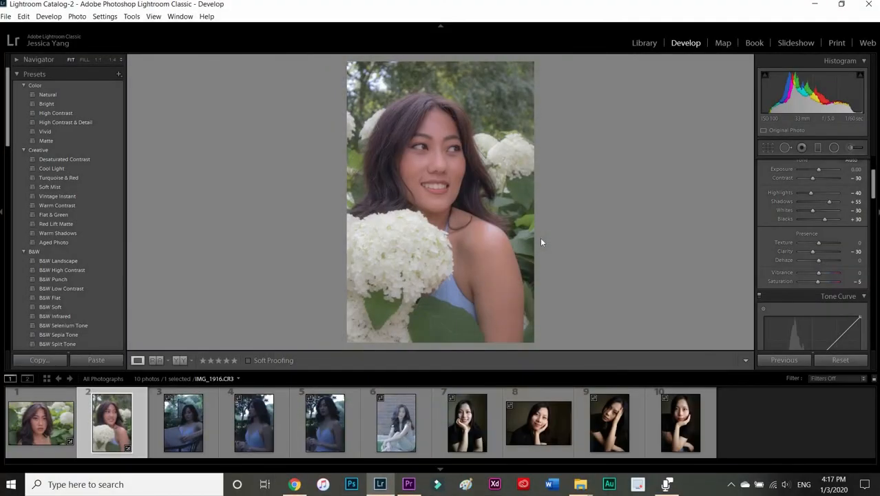
Compare the portrait with its unedited version and export it using the previous export settings
key(backslash)
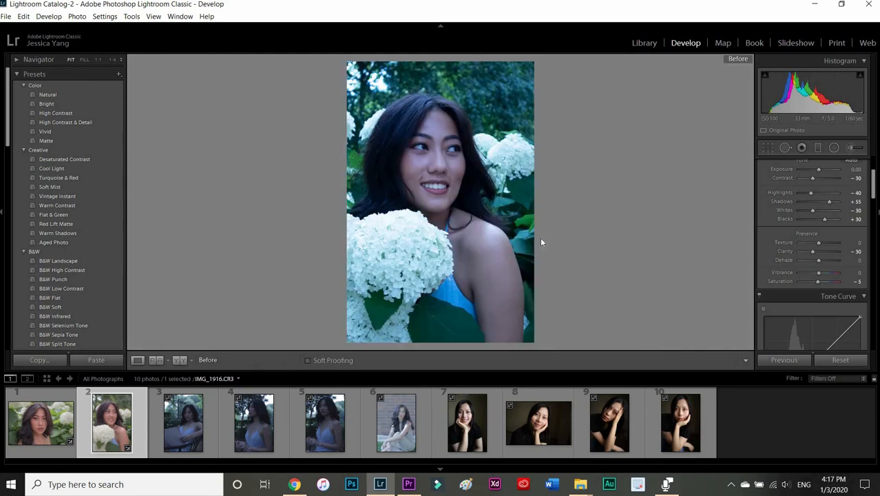
key(backslash)
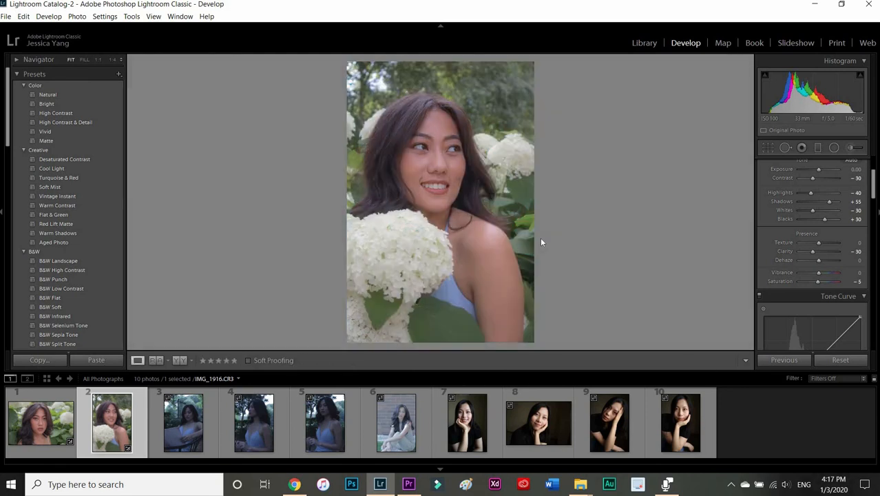
key(ctrl+alt+shift+e)
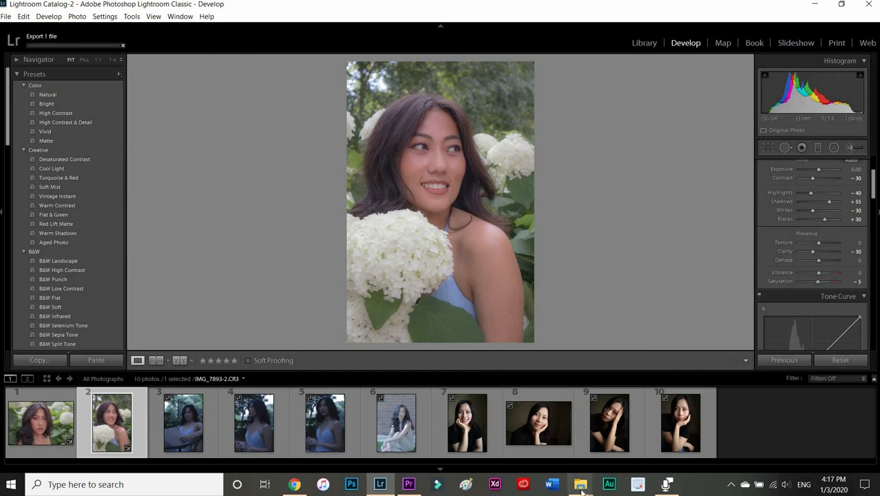
Switch to File Explorer, open the EDITED folder under Photography > Edits, and compare the exported IMG_1916.jpg with the preceding portrait in Photos
mouse_move(580, 485)
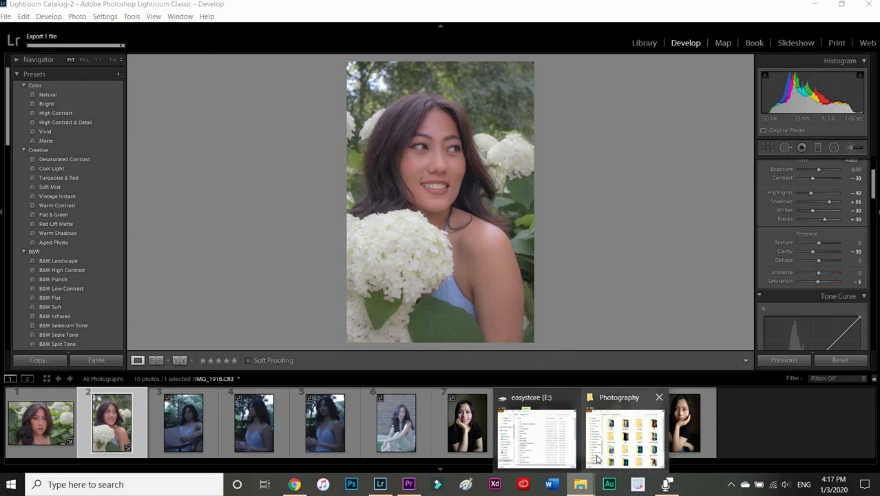
click(630, 437)
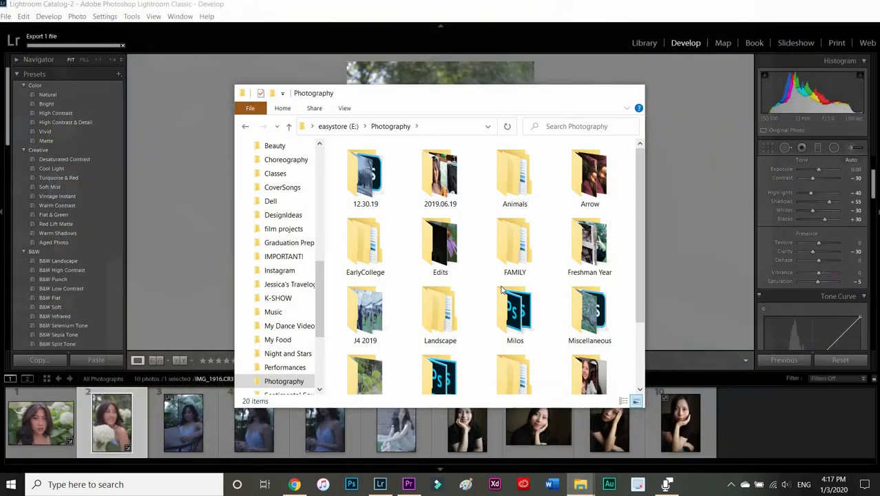
double_click(451, 261)
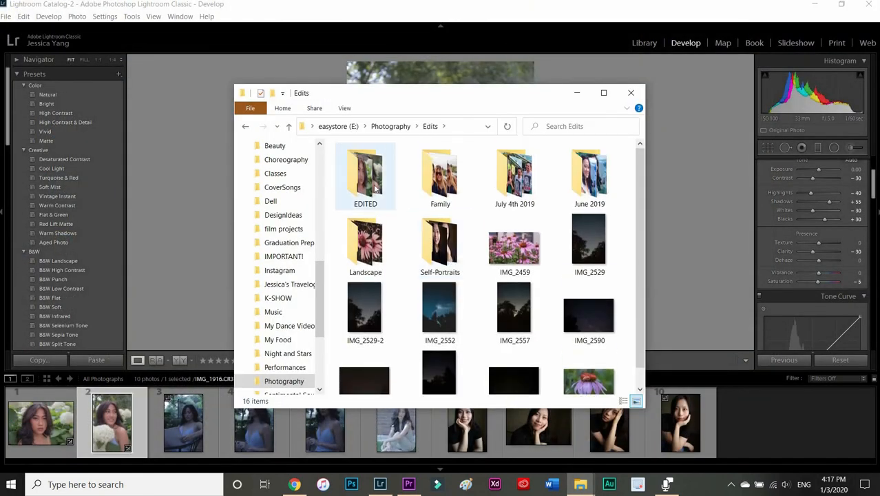
double_click(375, 189)
double_click(374, 189)
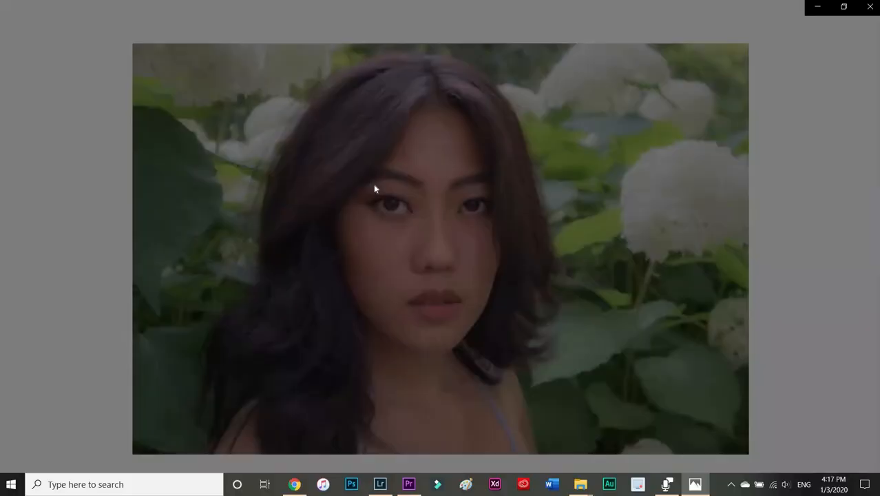
key(Right)
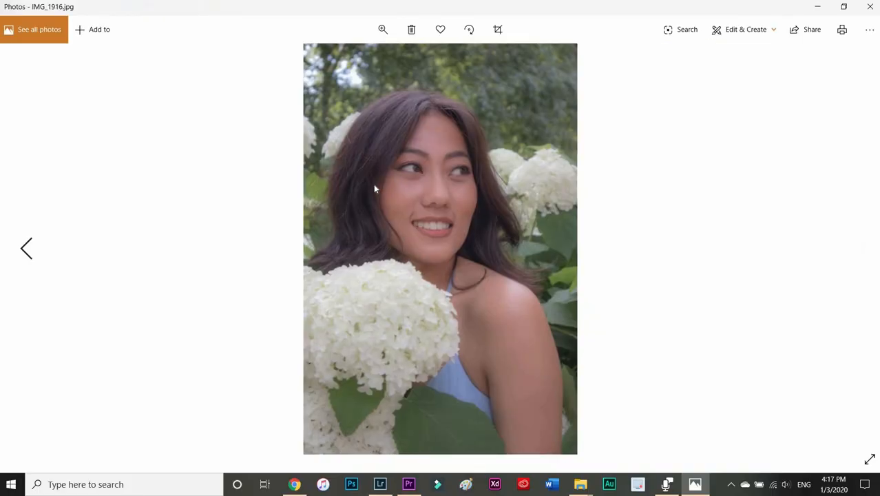
key(Left)
key(Right)
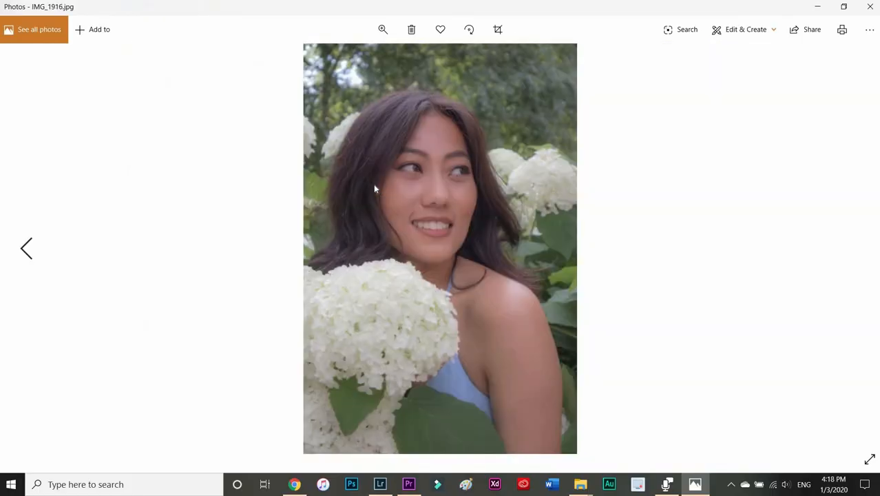